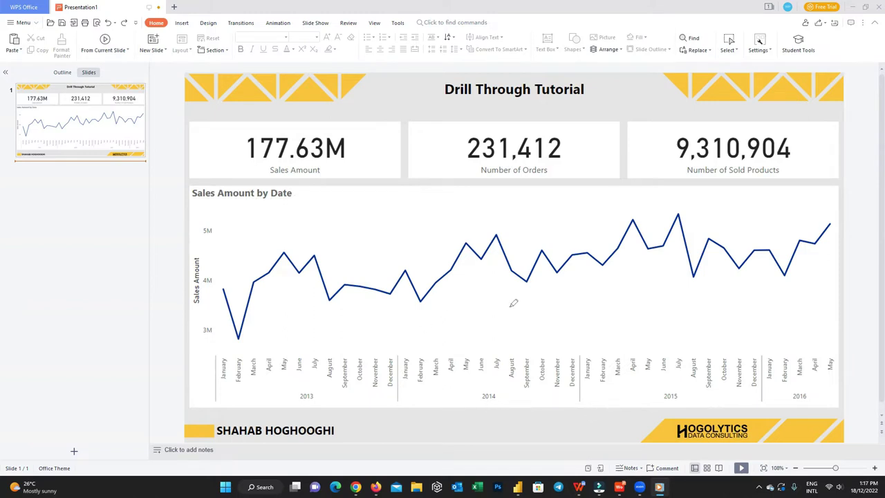
Switch to Power BI Desktop and drill through from the September 2014 point of the line chart to the Sales Person page
mouse_move(523, 269)
left_mouse_down()
mouse_move(532, 289)
mouse_move(515, 293)
mouse_move(518, 276)
mouse_move(529, 283)
left_mouse_up()
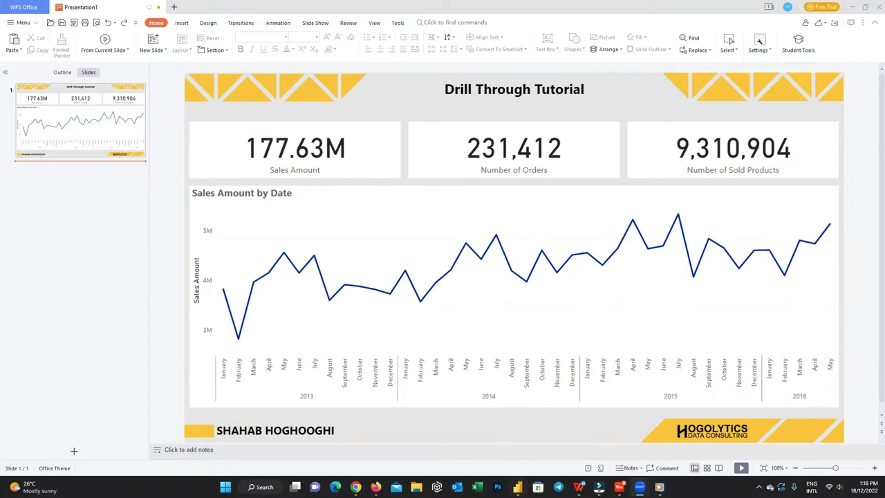
left_click(517, 486)
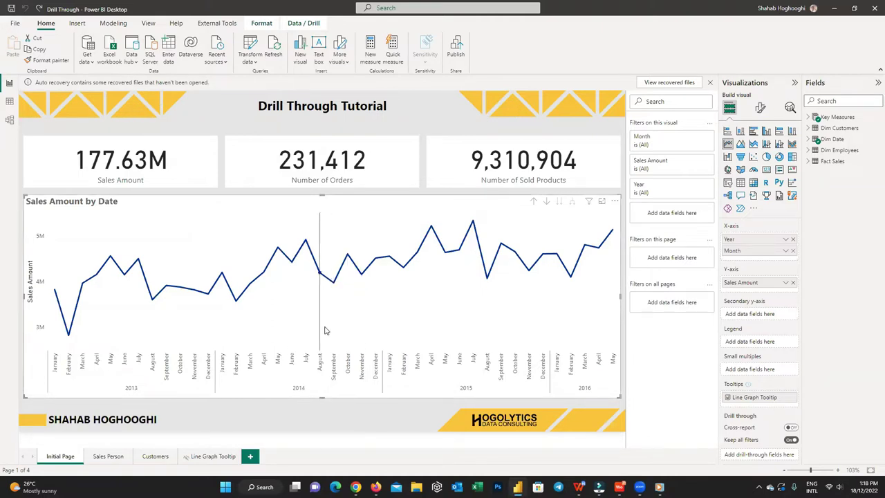
right_click(332, 288)
mouse_move(361, 334)
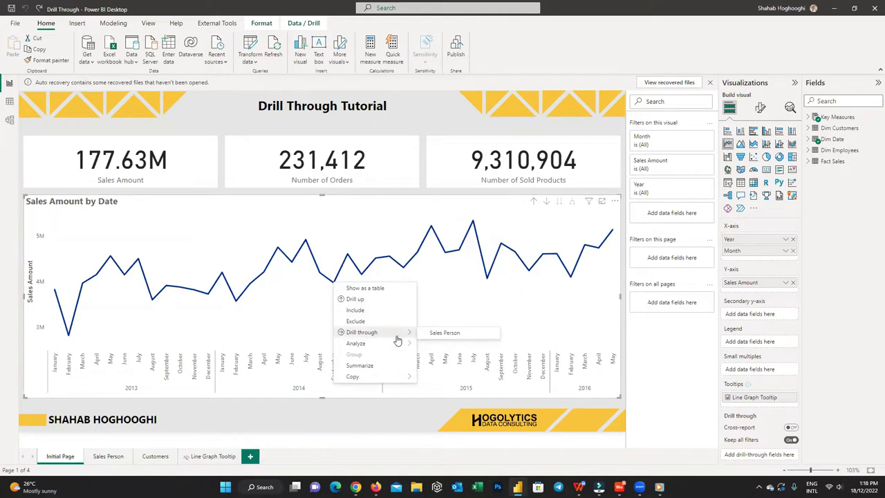
left_click(443, 333)
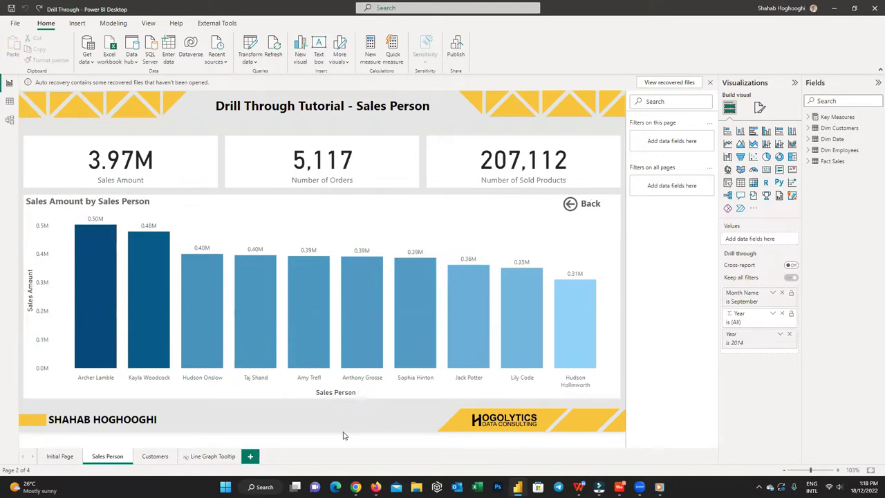
Drill through from the highest salesperson column to the Customers page
right_click(95, 330)
mouse_move(138, 376)
left_click(203, 379)
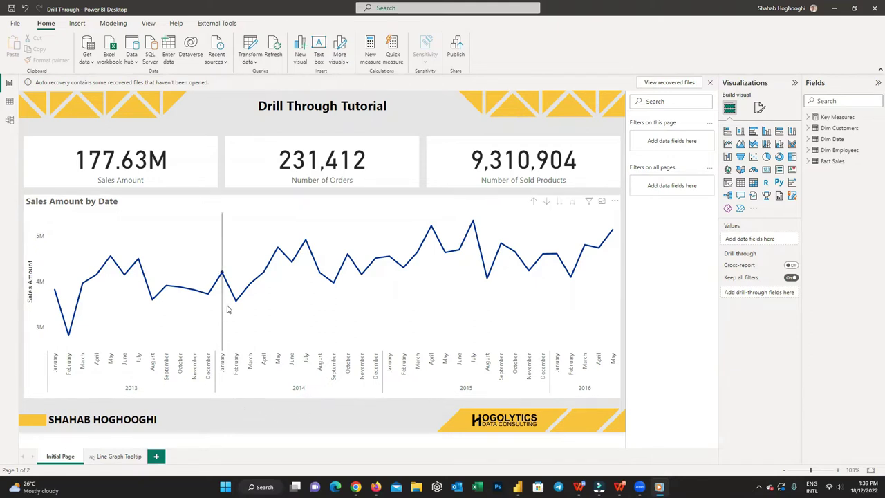
mouse_move(234, 307)
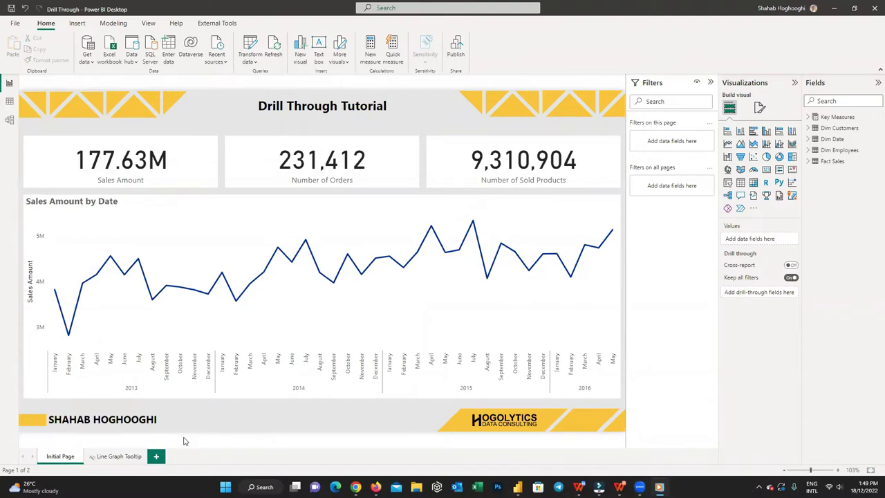
left_click(159, 459)
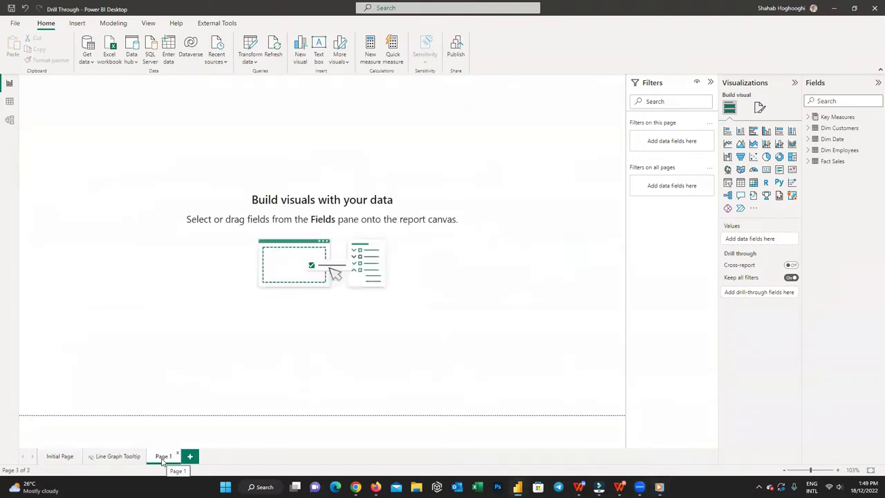
double_click(167, 457)
type("Sales Pa")
type("rson")
key("Return")
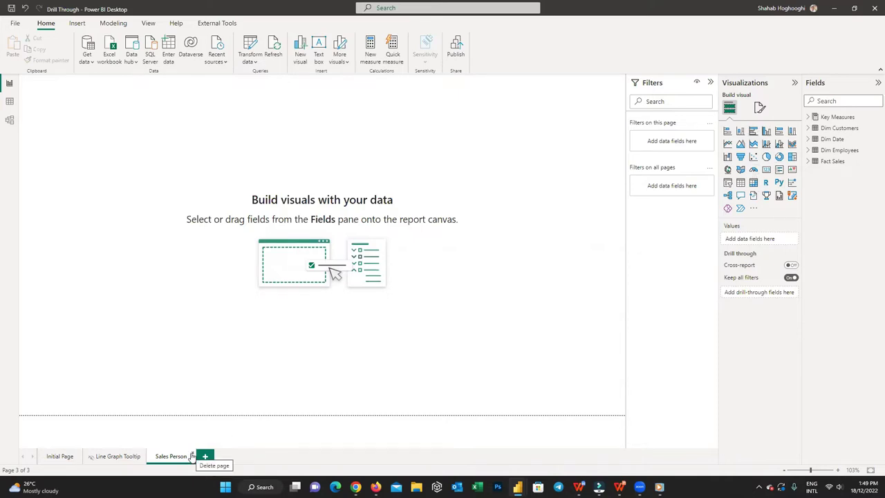
left_click(192, 456)
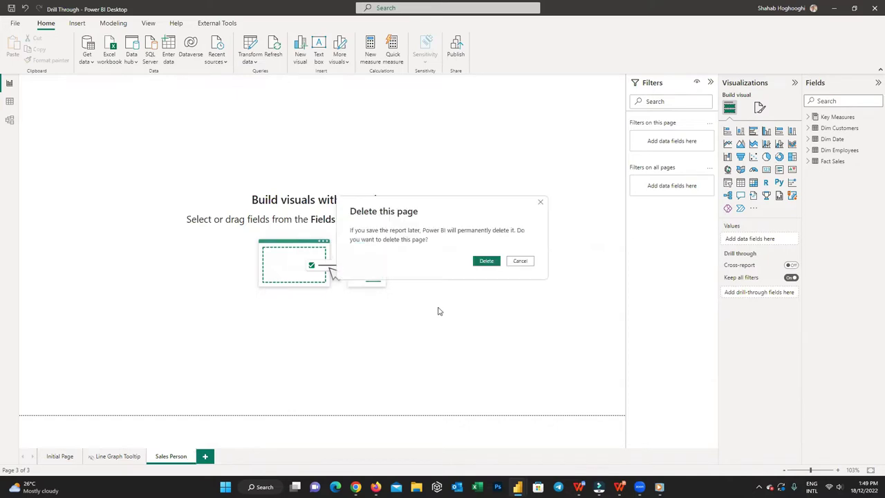
left_click(487, 260)
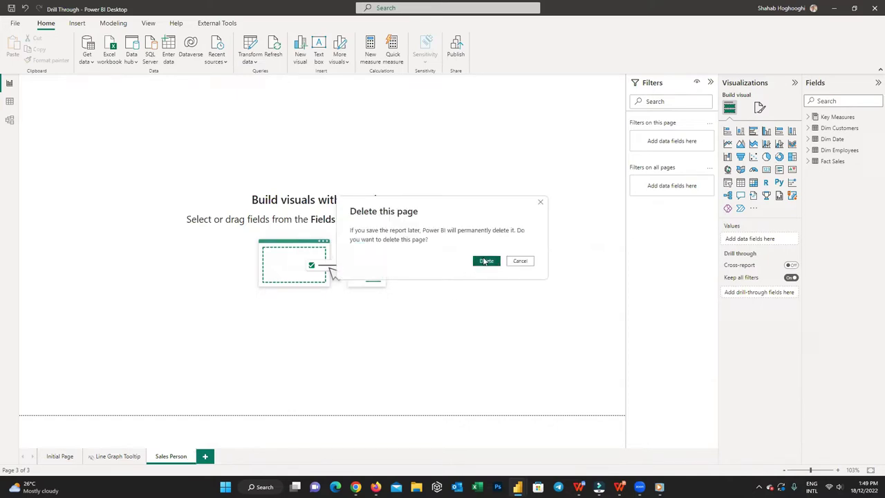
Duplicate the Initial Page and rename the copy as Sales Person
right_click(59, 461)
left_click(73, 449)
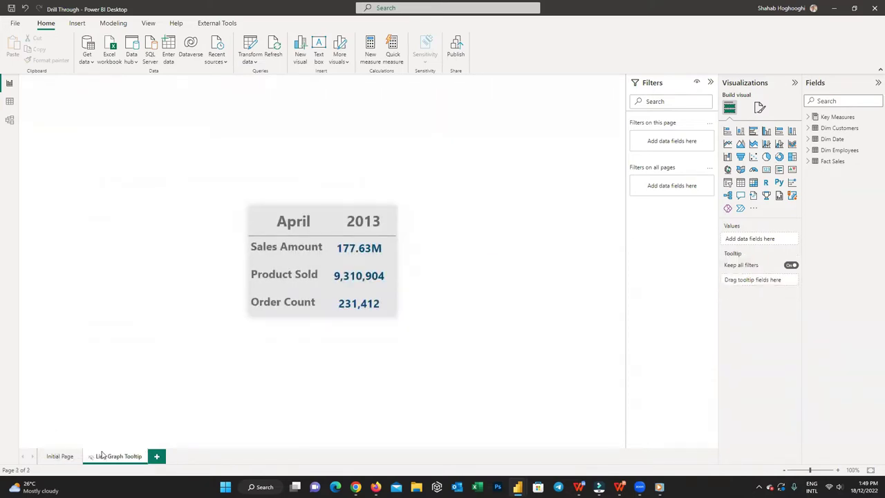
double_click(196, 458)
type("S")
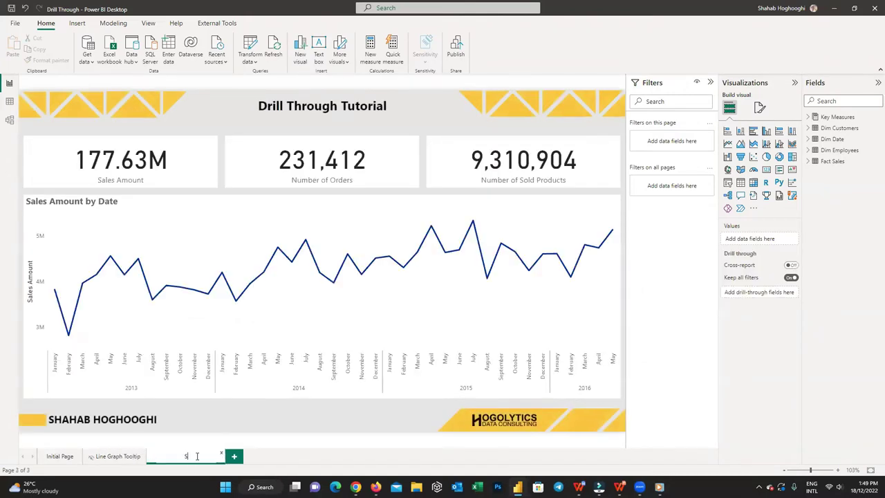
type("ales Person")
key("Return")
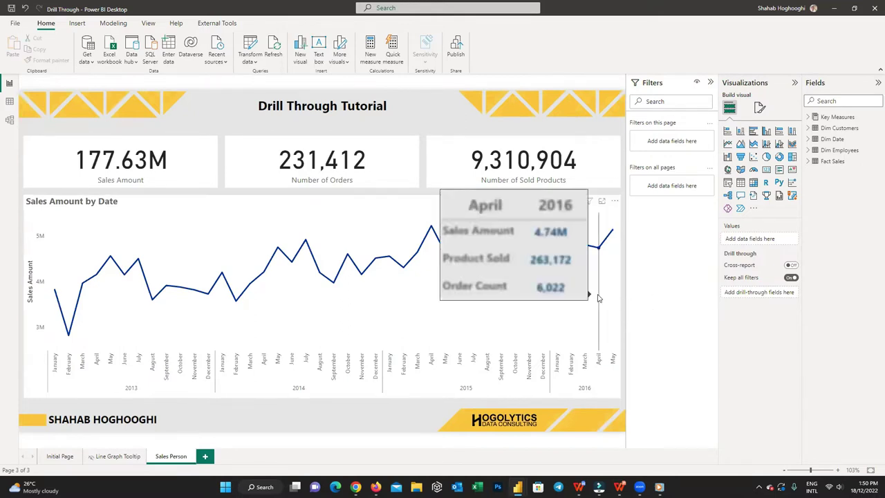
Append "- Sales Person" to the Drill Through Tutorial title on the Sales Person page
left_click(387, 106)
type("- Sales Person")
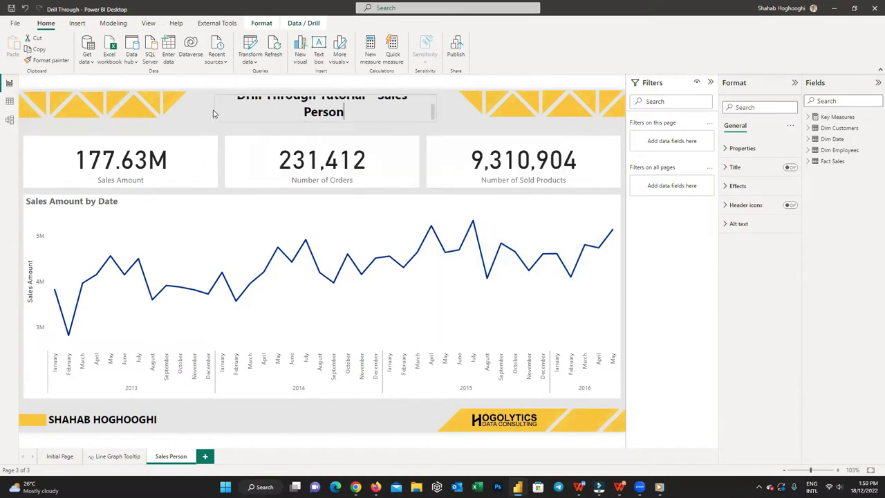
left_click(515, 207)
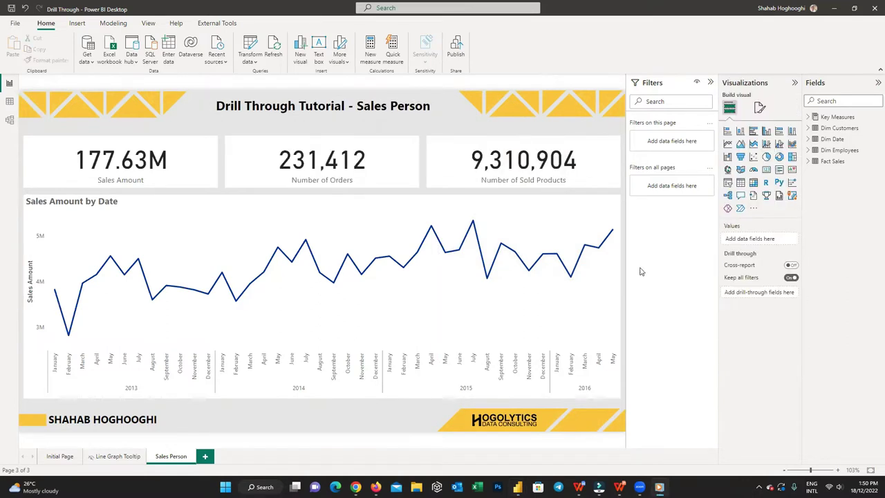
Convert the line chart to a stacked column chart and remove its Year, Month and Sales Amount fields
left_click(741, 130)
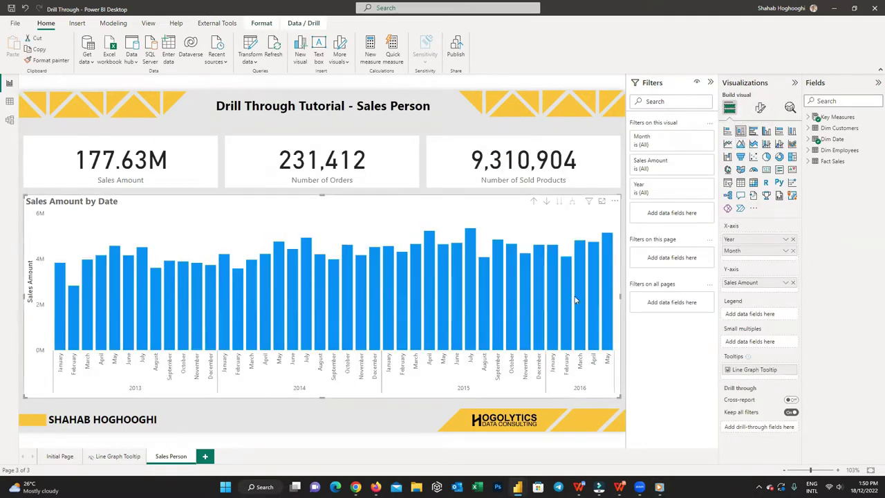
left_click(793, 239)
left_click(792, 239)
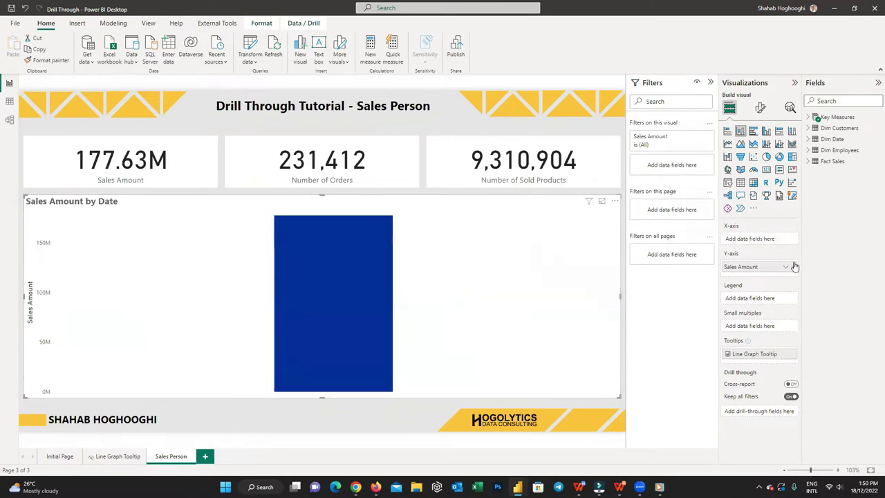
left_click(793, 271)
Plot the Sales Amount measure by FullName from Dim Employees in the column chart
left_click(808, 118)
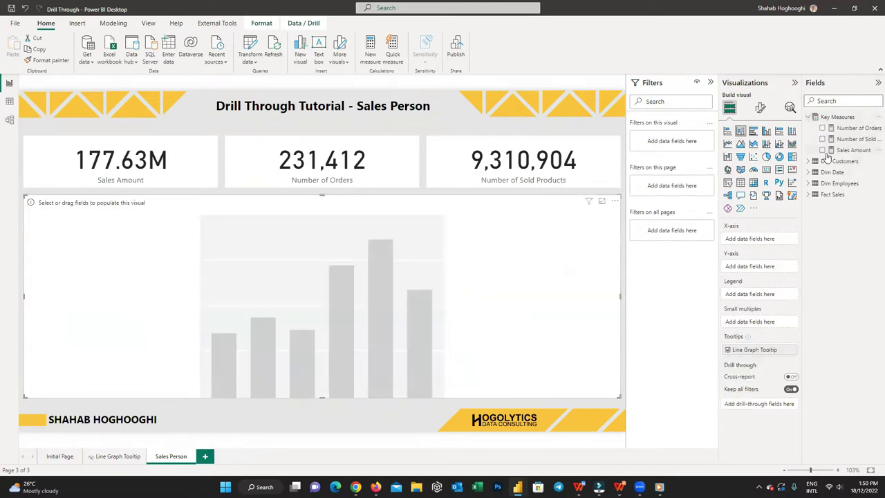
left_click(823, 151)
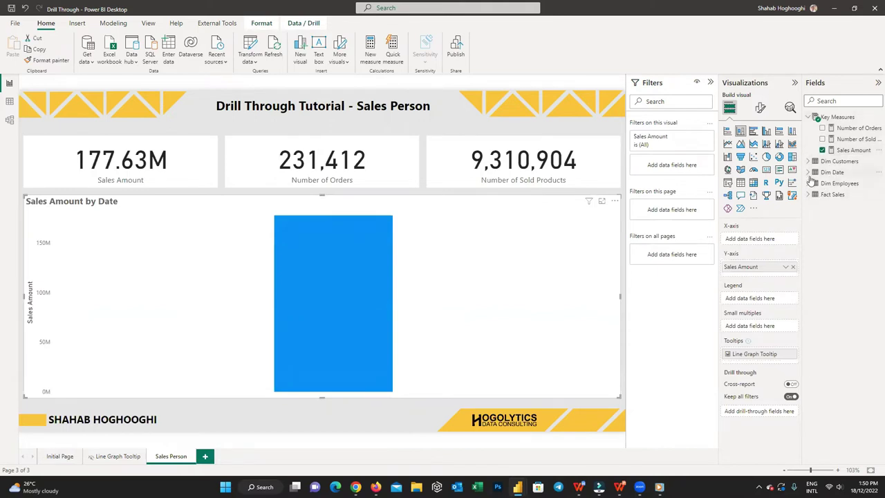
left_click(808, 183)
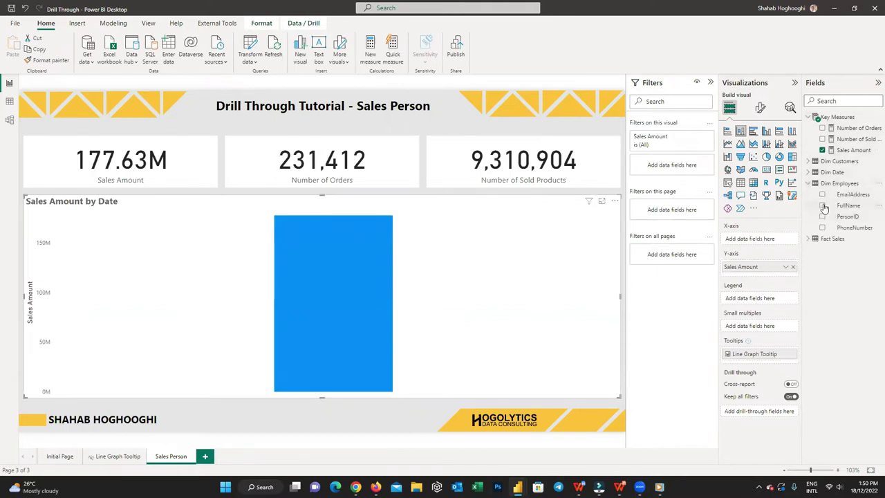
left_click(821, 205)
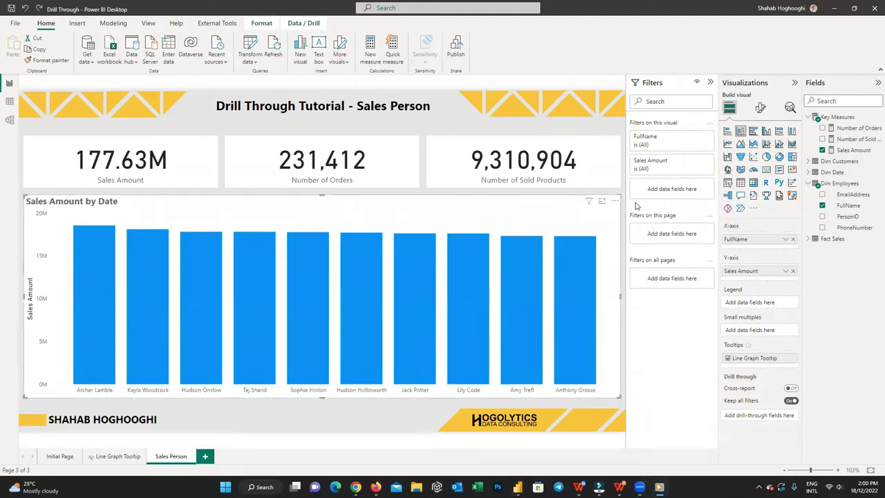
Turn on the chart's data labels and colour the columns with a Sales Amount gradient from light blue to dark blue
left_click(759, 109)
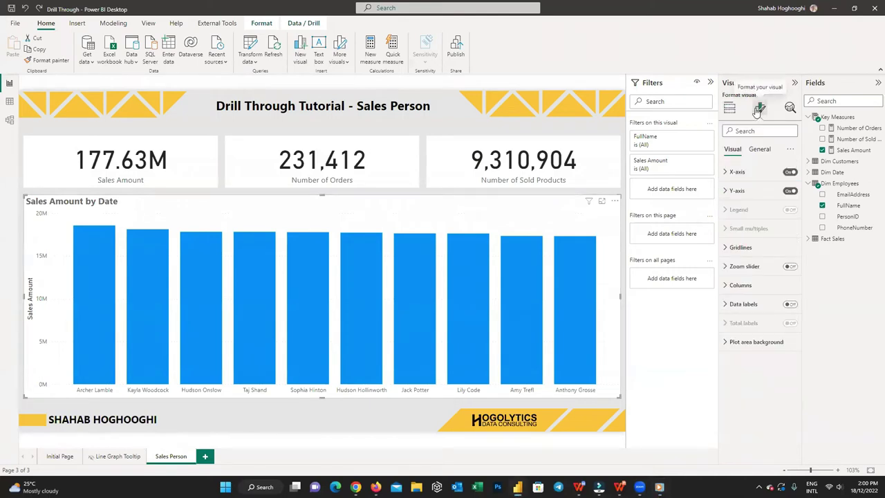
left_click(789, 305)
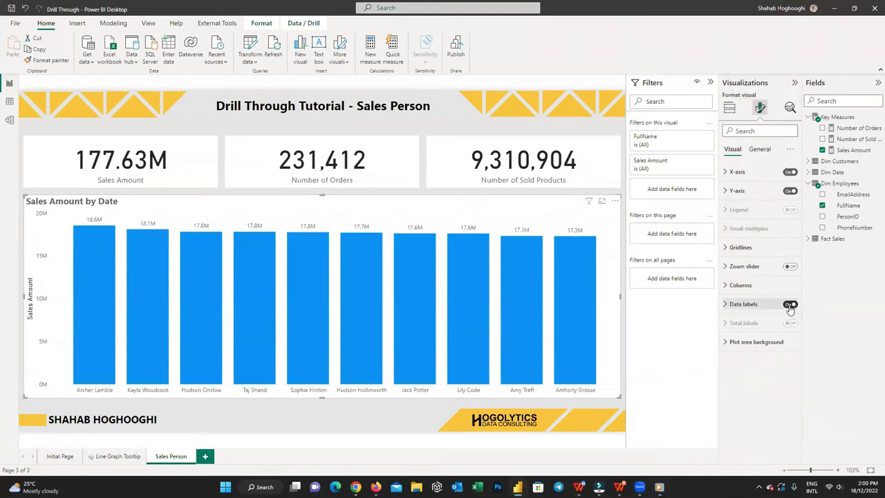
left_click(760, 285)
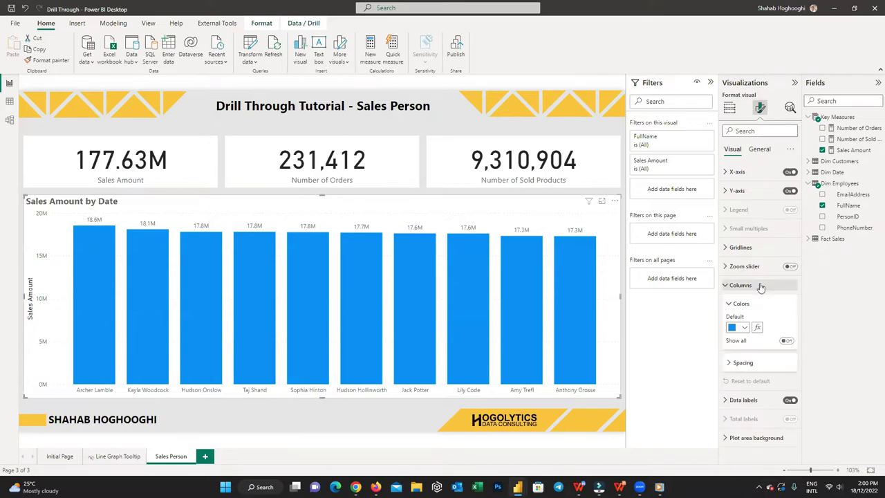
left_click(758, 328)
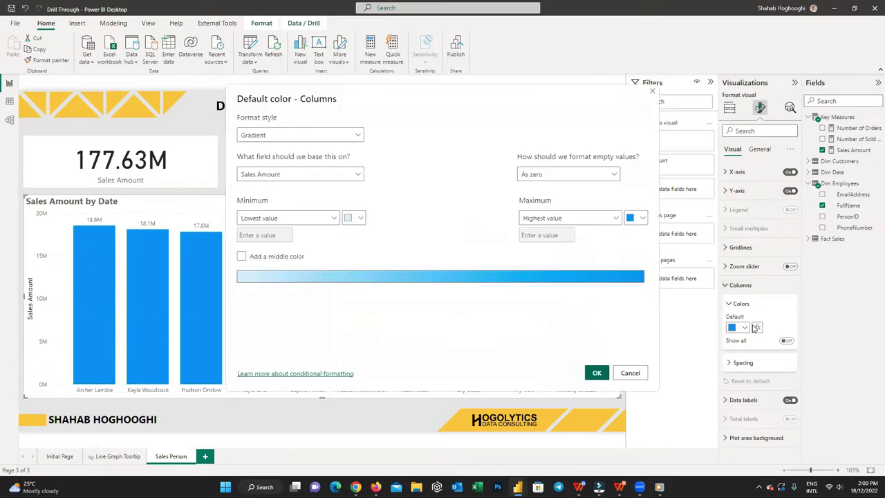
left_click(357, 219)
left_click(379, 254)
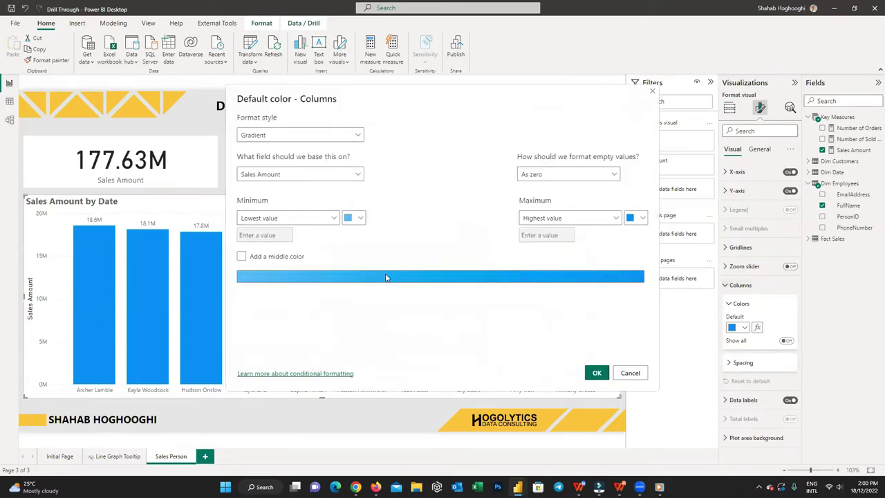
left_click(640, 220)
left_click(545, 308)
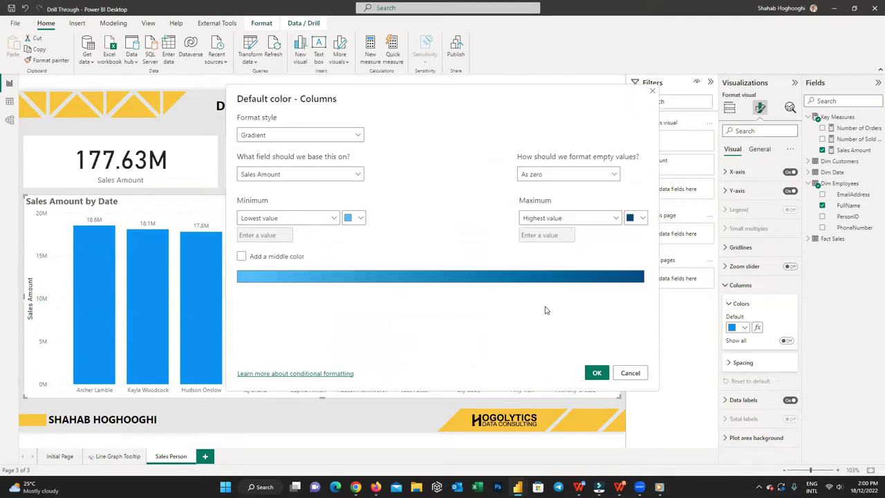
left_click(593, 374)
left_click(768, 286)
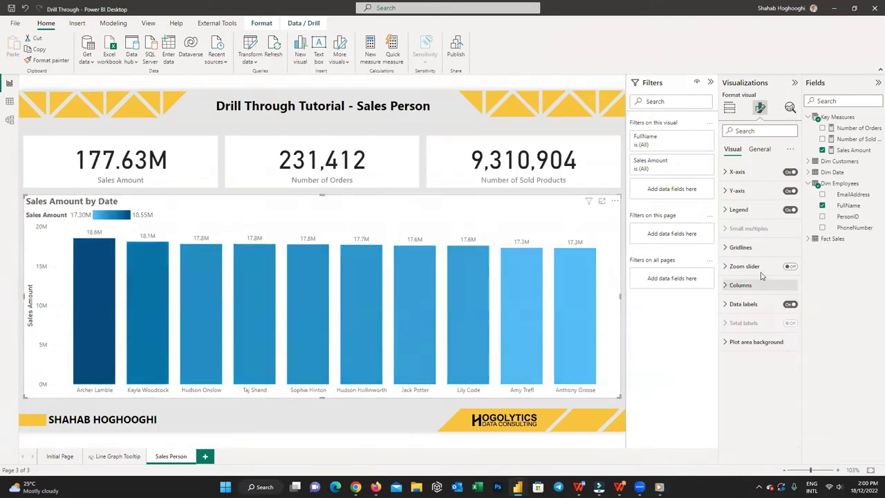
Turn off the column chart's gridlines and legend
left_click(788, 251)
left_click(786, 265)
left_click(738, 247)
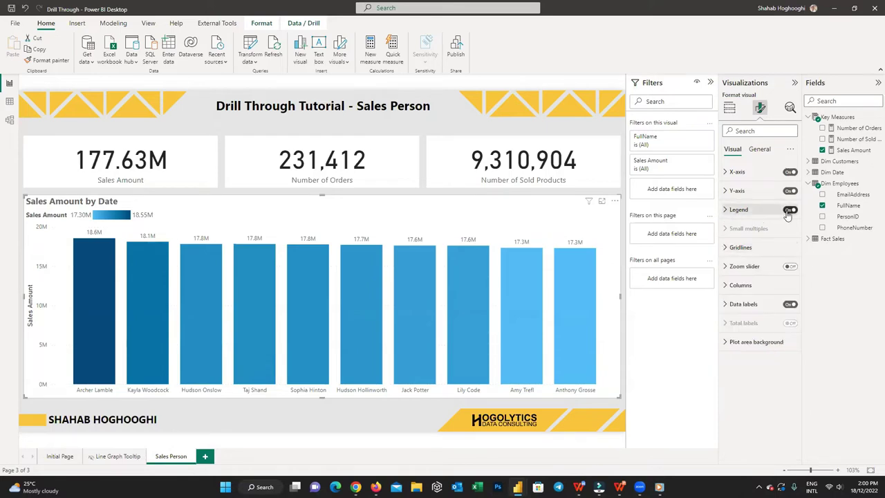
left_click(789, 210)
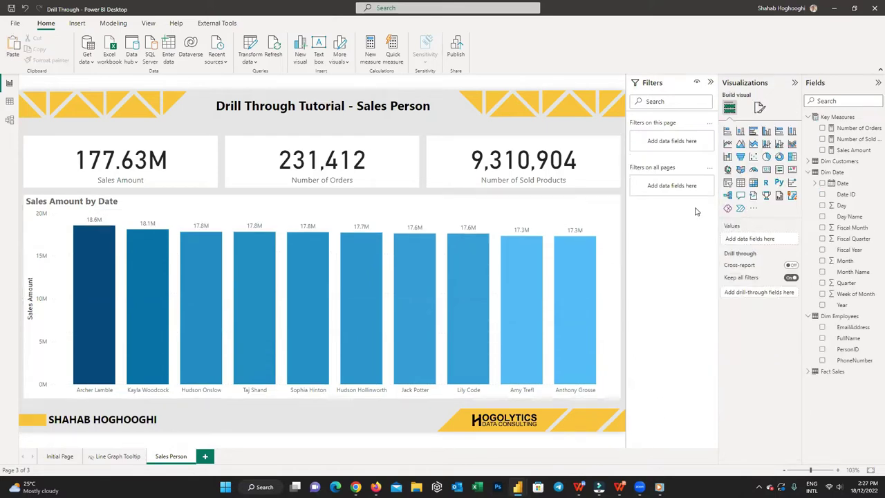
Add a card visual showing Month Name from Dim Date and place it over the upper part of the column chart
left_click(767, 170)
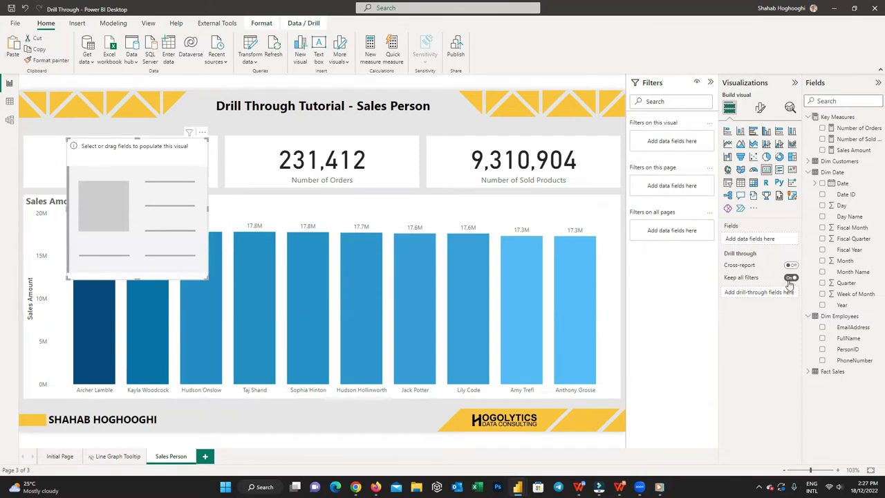
left_click(821, 271)
left_click_drag(124, 207, 437, 217)
Format the month card's callout value as bold Segoe UI, size 18, dark grey, and shrink the card to fit the chart's title row
left_click(760, 107)
left_click(750, 171)
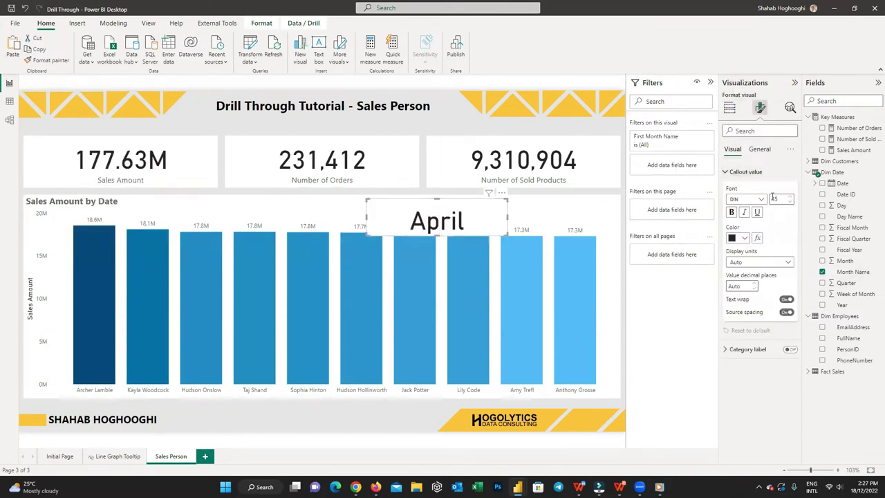
left_click(760, 199)
scroll(753, 297, "down", 5)
left_click(750, 296)
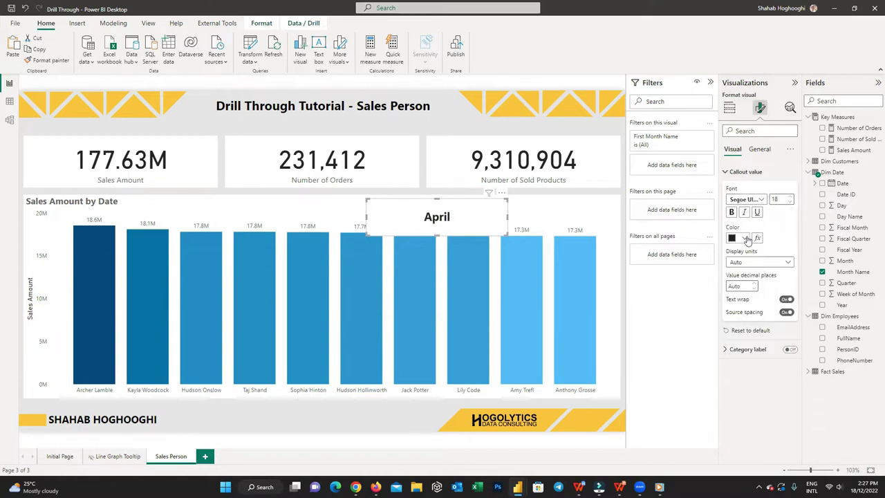
left_click_drag(372, 239, 473, 206)
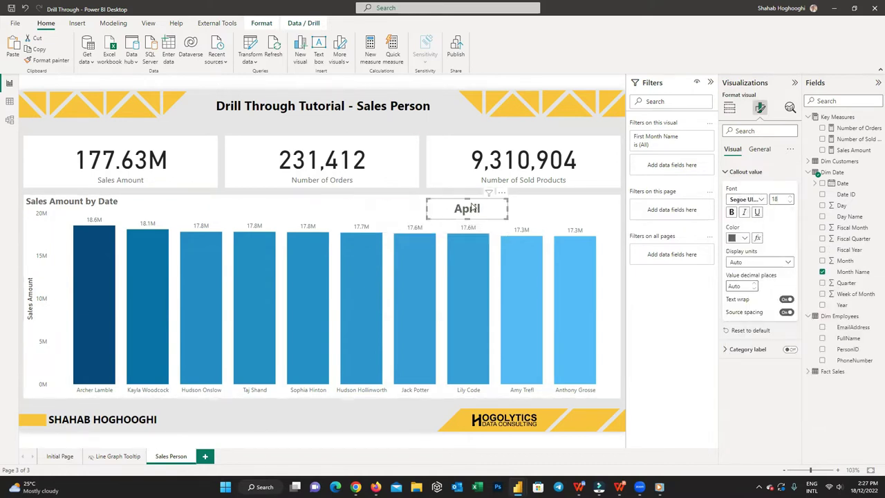
Duplicate the month card, place the copy beside the original and make it show Year instead of Month Name
key("ctrl+c")
key("ctrl+v")
left_click_drag(547, 207, 521, 204)
left_click_drag(841, 305, 757, 238)
left_click(785, 239)
left_click(812, 276)
key("Escape")
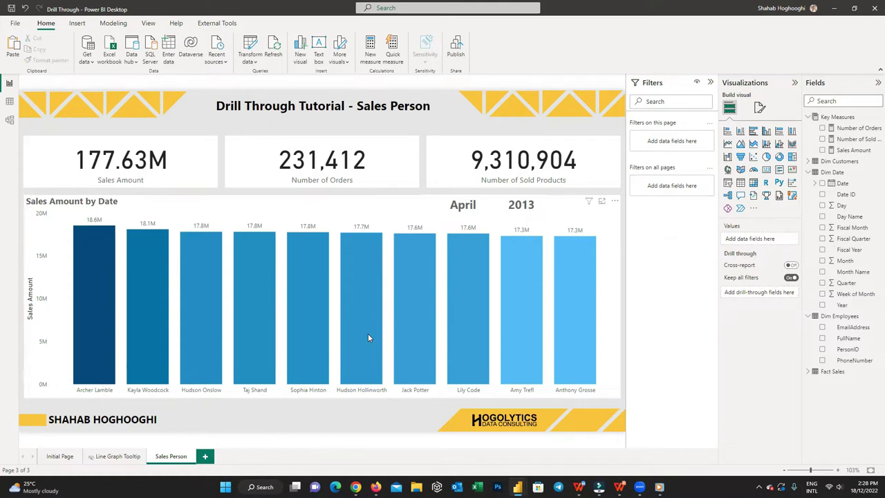
left_click(658, 486)
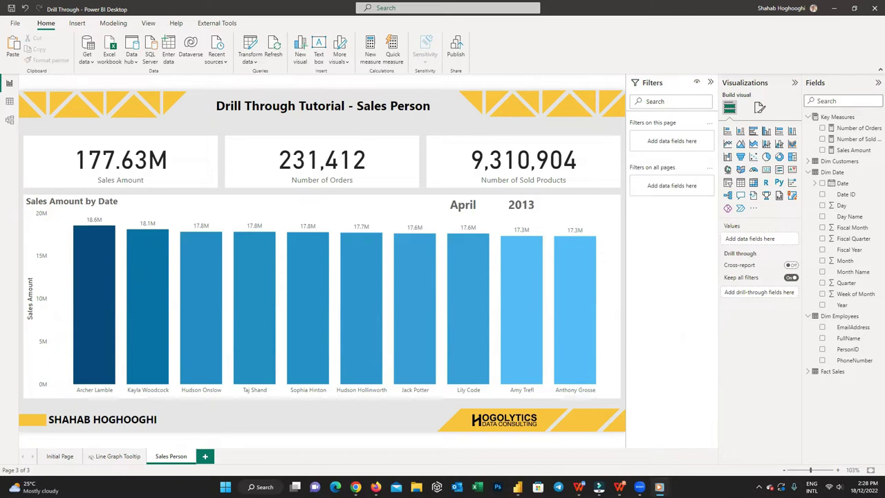
left_click(365, 413)
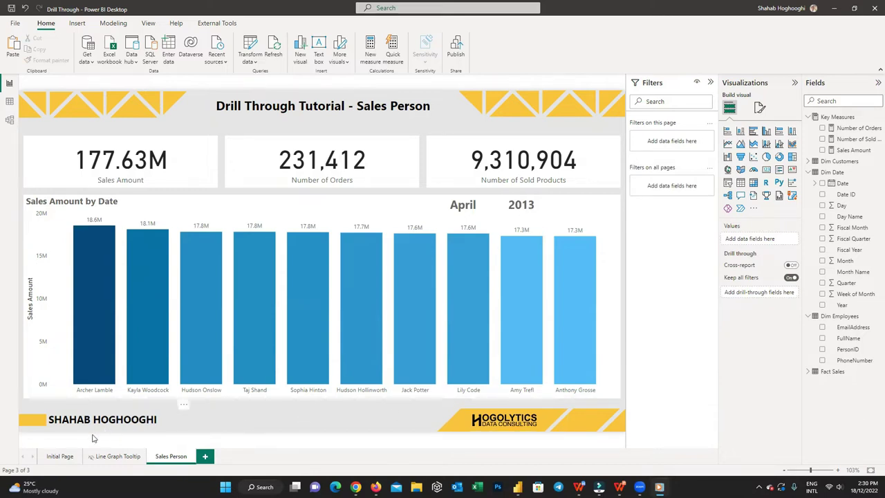
left_click(61, 456)
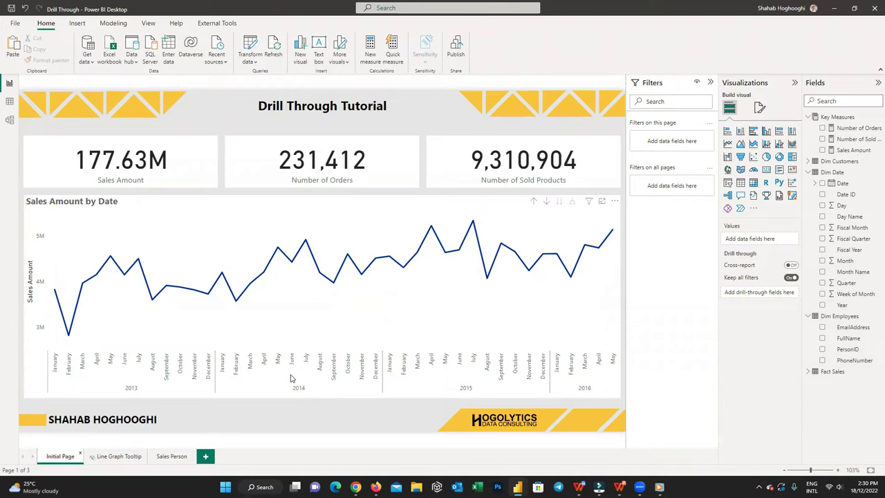
left_click(171, 457)
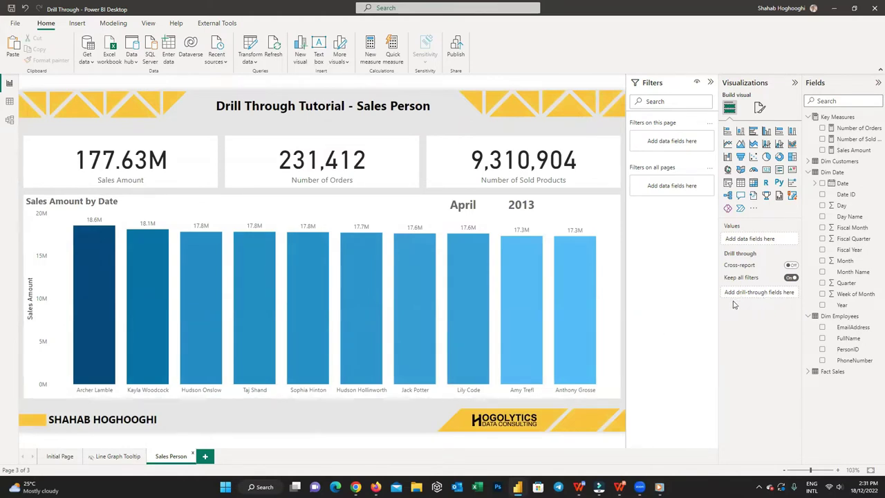
Add Year and Month Name from Dim Date as the Sales Person page's drill-through fields and collapse both field cards
left_click_drag(840, 306, 760, 293)
left_click_drag(836, 273, 783, 311)
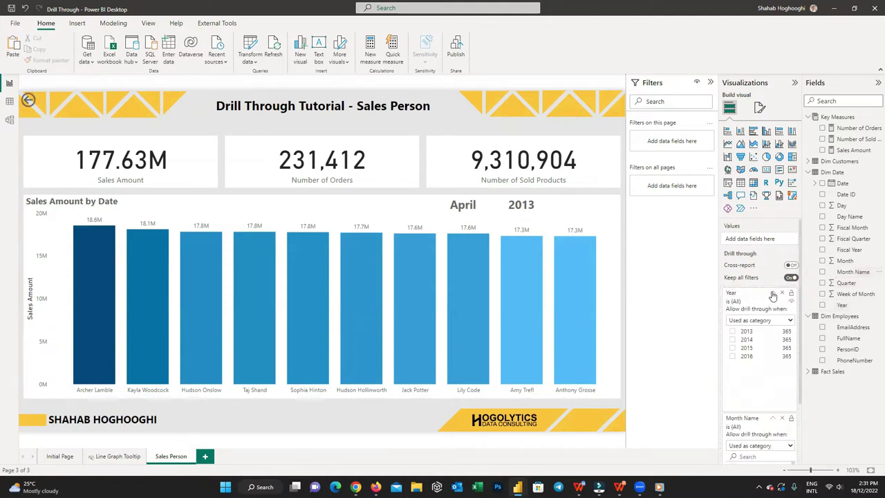
left_click(772, 293)
left_click(774, 314)
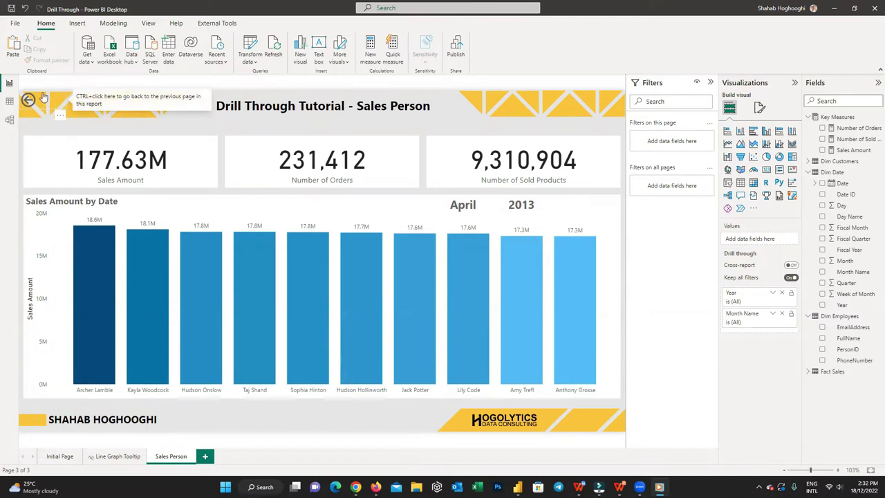
Move the back button into the column chart's title row beside the year card, widen it and label it Back
left_click_drag(42, 103, 583, 200)
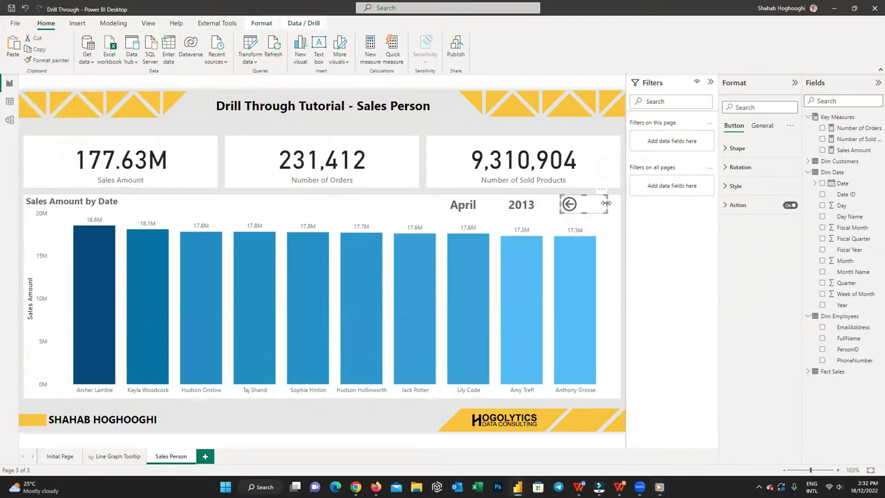
left_click(735, 185)
left_click(786, 250)
left_click(753, 274)
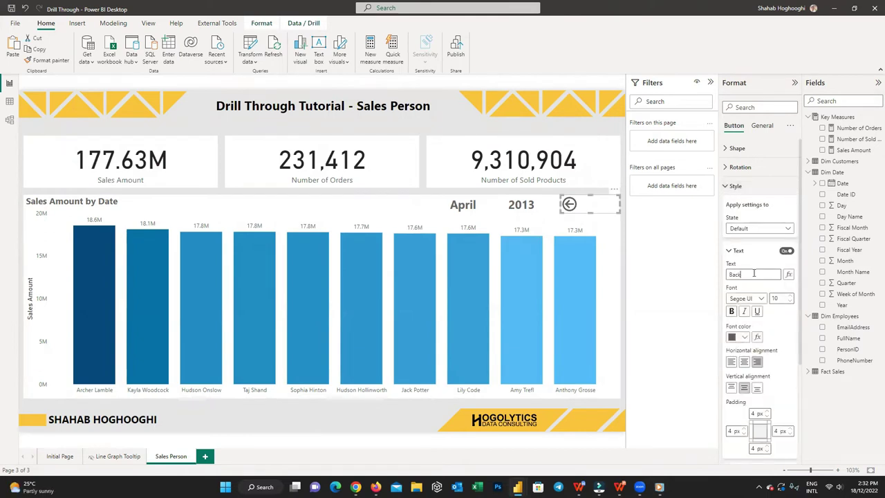
Format the Back button's text as bold, size 18, dark grey, and narrow the button to fit beside the year card
left_click(760, 298)
left_click(783, 328)
type("18")
left_click(745, 337)
left_click_drag(561, 206, 596, 205)
left_click(626, 242)
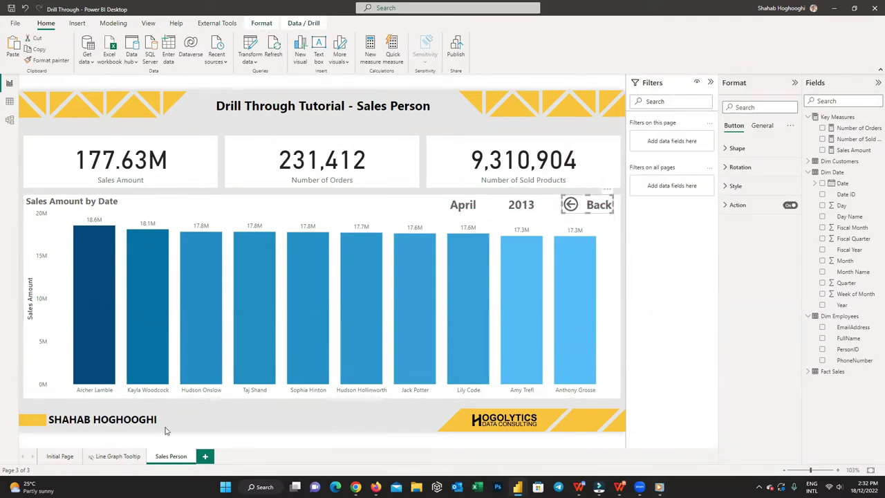
Test the drill-through from the September 2014 point of the Initial Page line chart to the Sales Person page
left_click(59, 457)
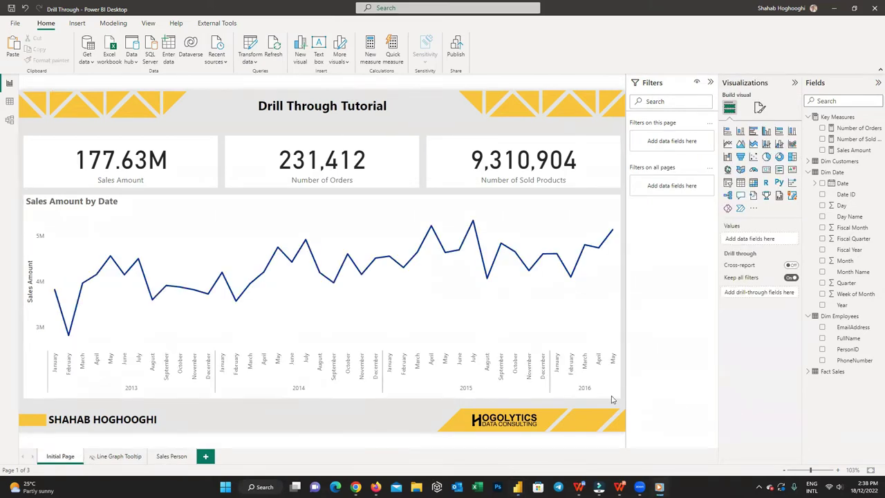
right_click(335, 289)
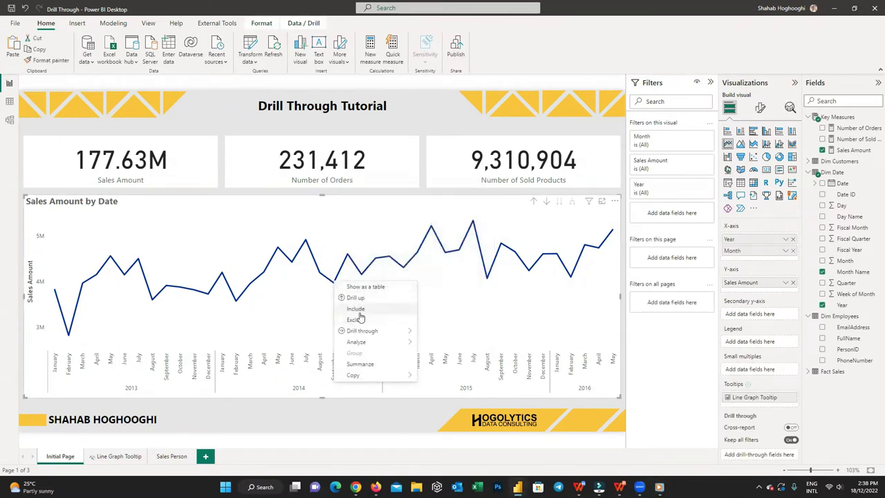
mouse_move(343, 335)
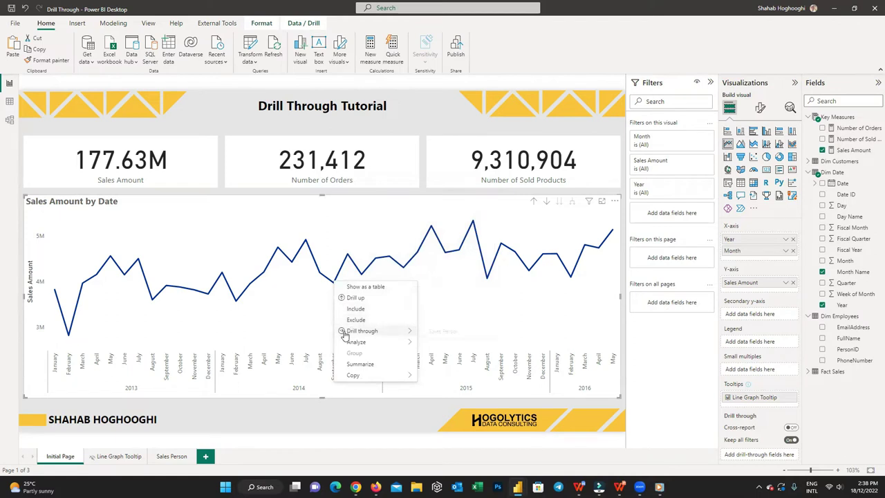
left_click(321, 293)
right_click(334, 283)
mouse_move(349, 333)
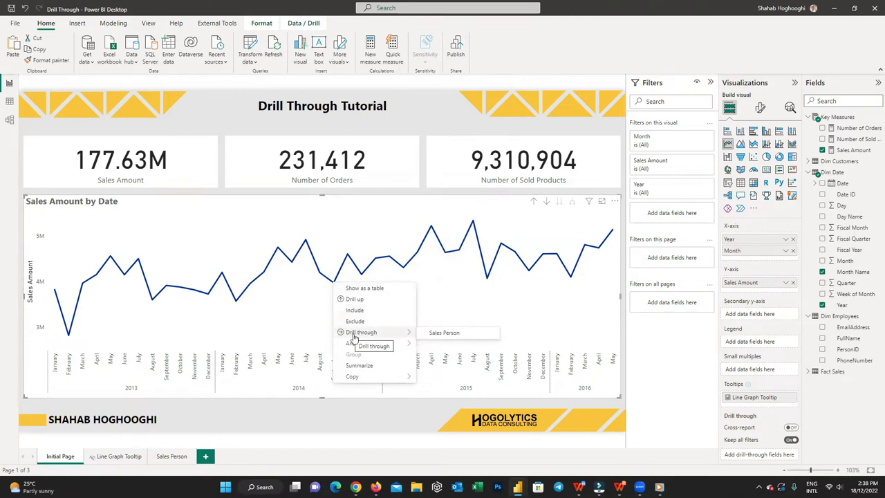
left_click(468, 333)
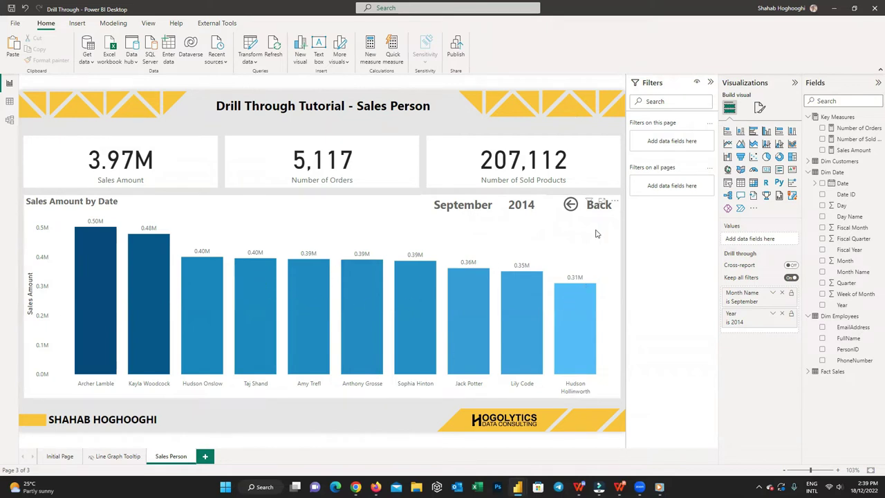
Return to the Initial Page with the Back button and drill through from August 2015 to the Sales Person page
left_click(591, 206, "ctrl")
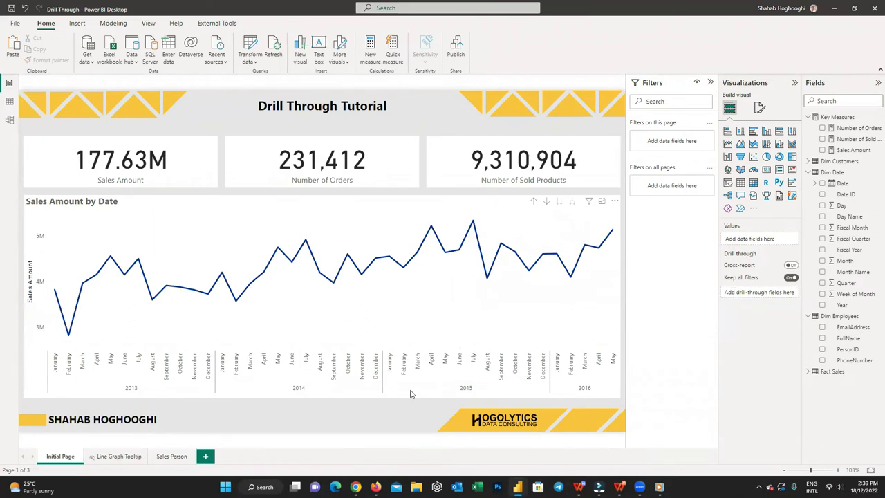
right_click(487, 278)
mouse_move(525, 333)
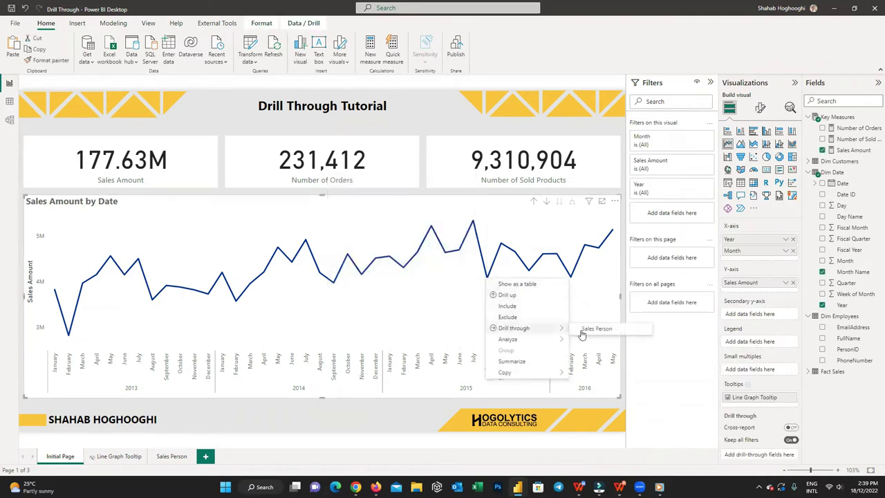
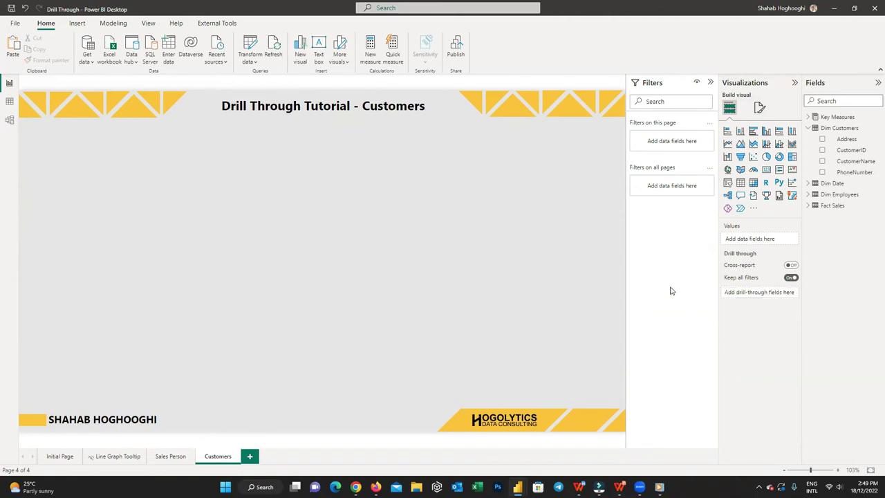
Add a large table to the Customers page showing CustomerID, CustomerName, PhoneNumber and Address from Dim Customers
left_click(740, 182)
left_click_drag(72, 221, 616, 406)
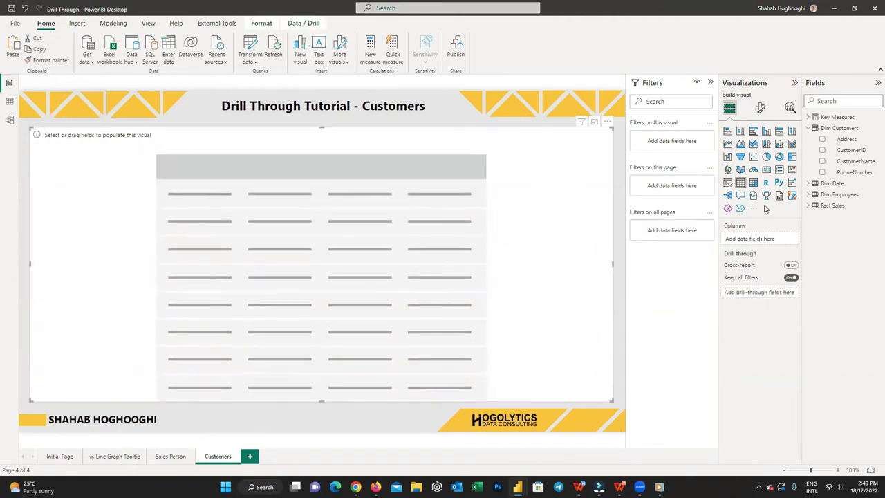
left_click(822, 150)
left_click(822, 161)
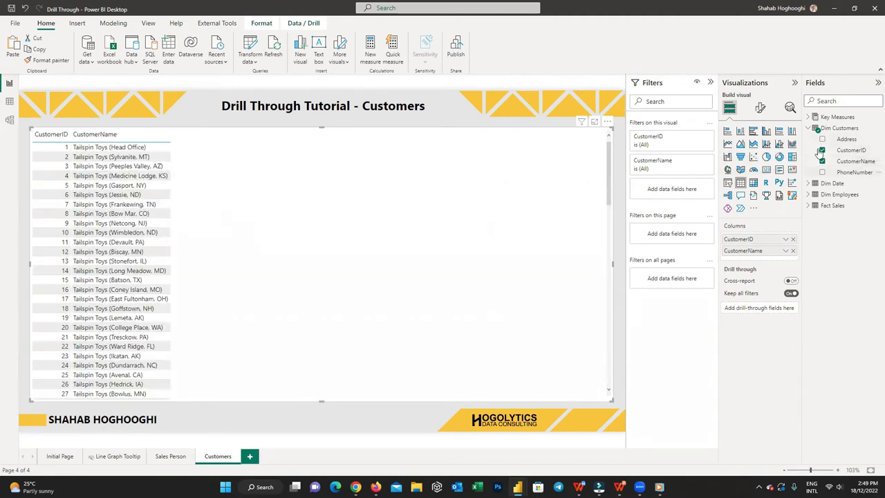
left_click(821, 173)
left_click(822, 139)
Set the table's values font size to 12 and widen the CustomerID, CustomerName and PhoneNumber columns
left_click(760, 108)
left_click(736, 210)
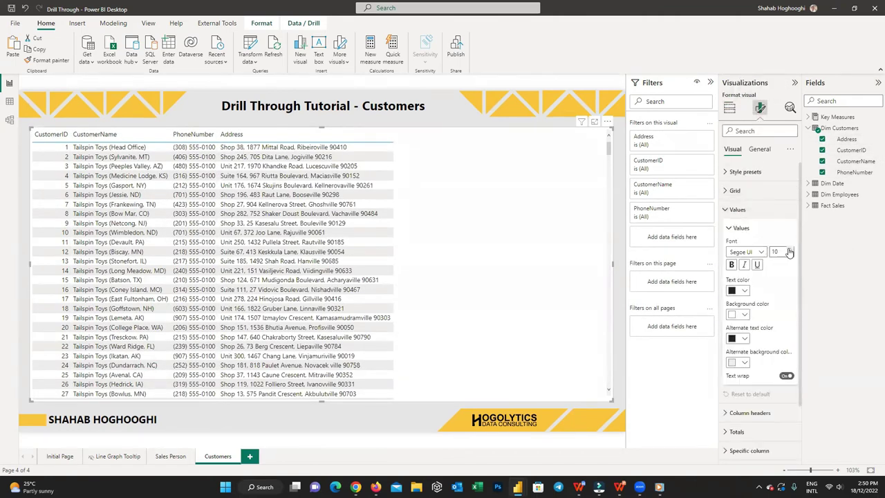
left_click(789, 249)
left_click(790, 249)
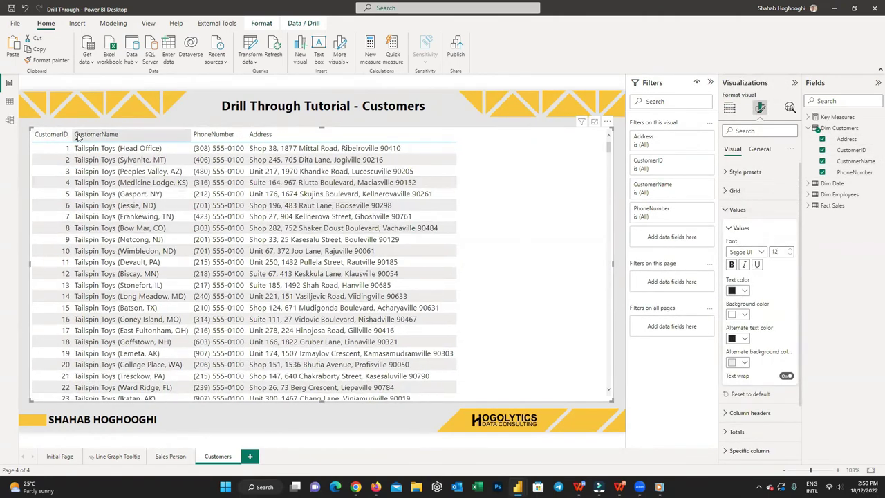
left_click_drag(70, 134, 95, 134)
left_click_drag(214, 134, 257, 134)
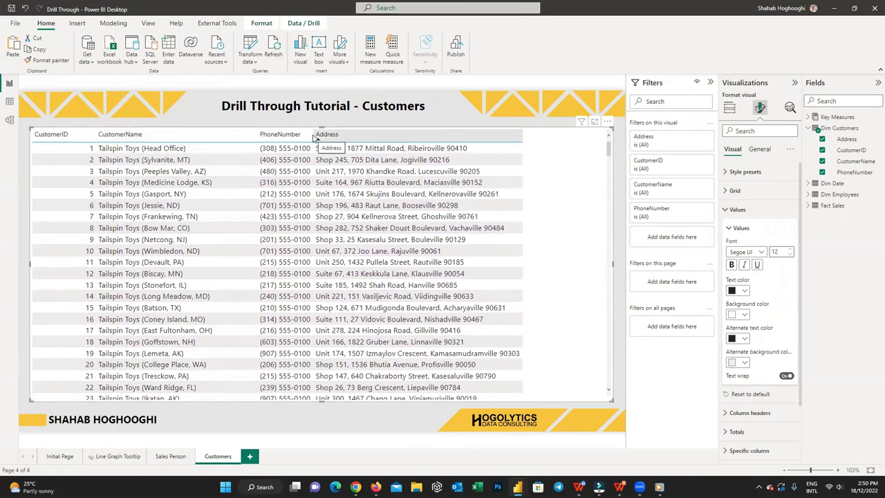
left_click_drag(312, 134, 336, 134)
Format the table's column headers as Segoe UI Bold, size 14, in dark grey
left_click(737, 210)
left_click(749, 228)
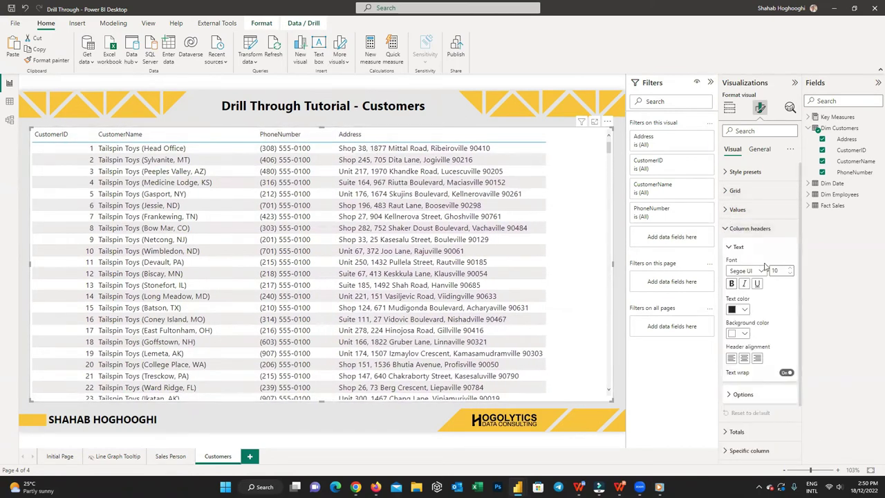
left_click(790, 268)
left_click(790, 268)
left_click(790, 268)
left_click(790, 268)
left_click(761, 270)
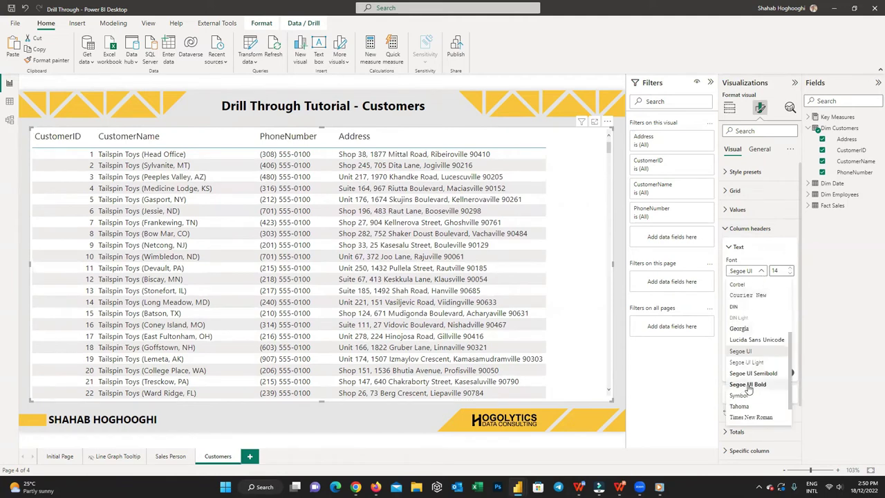
left_click(753, 384)
left_click(745, 309)
left_click(736, 272)
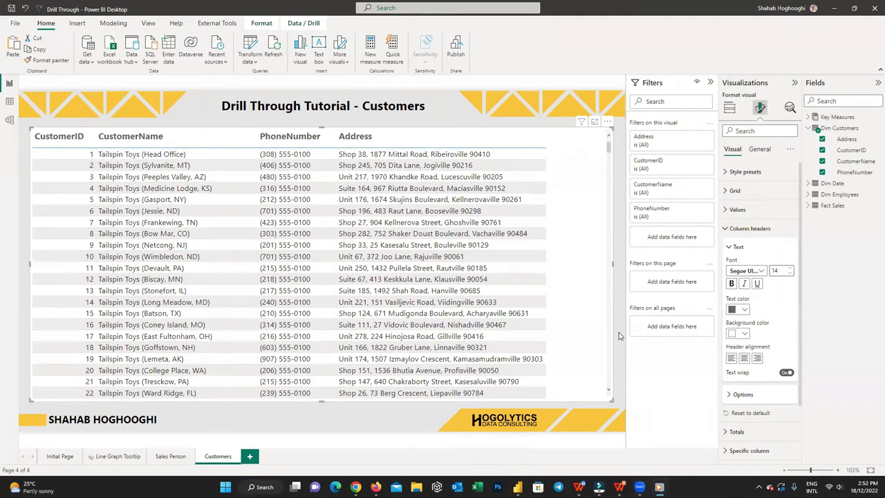
left_click(619, 336)
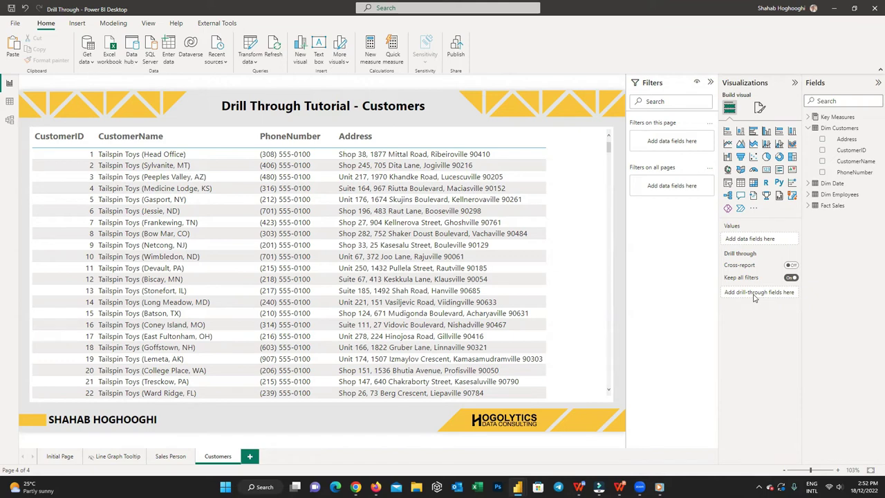
Add FullName from Dim Employees, the Sales Person column chart's X-axis field, as the Customers page's drill-through field
left_click(168, 457)
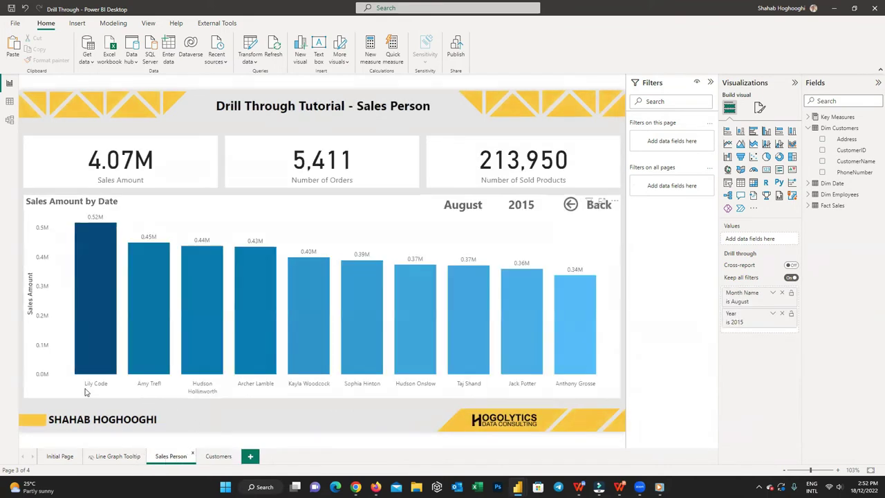
left_click(615, 361)
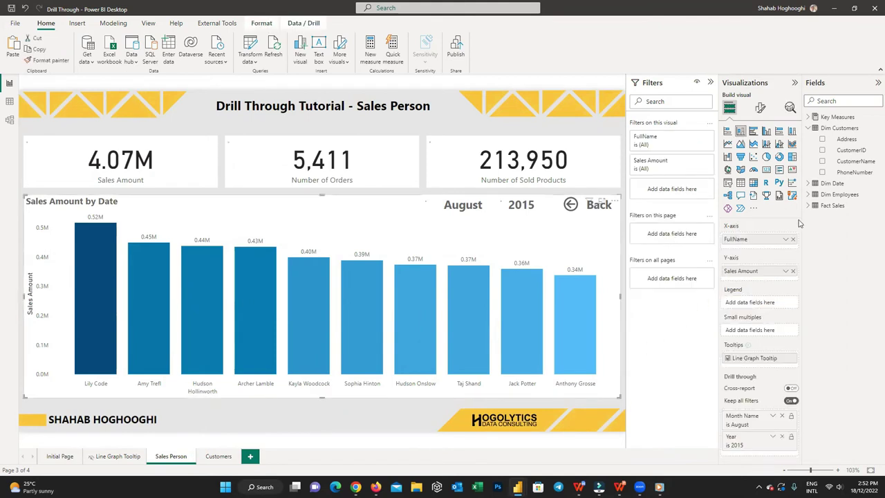
left_click(808, 127)
left_click(808, 150)
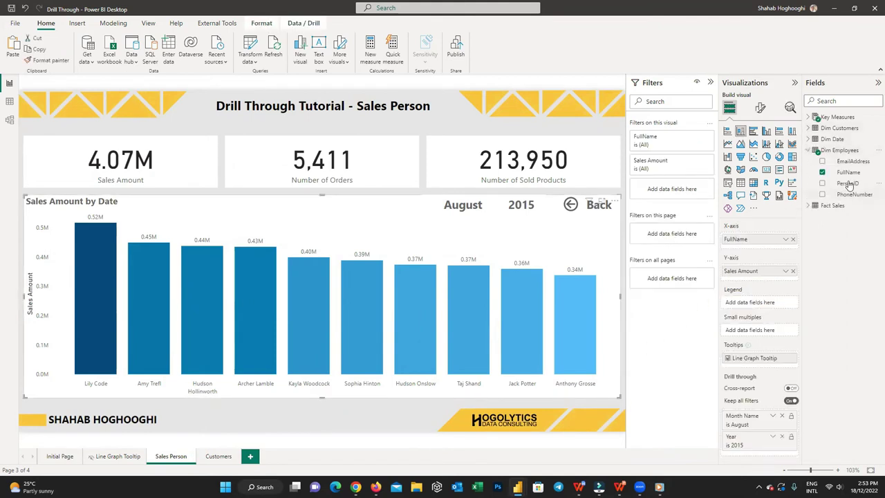
left_click(217, 456)
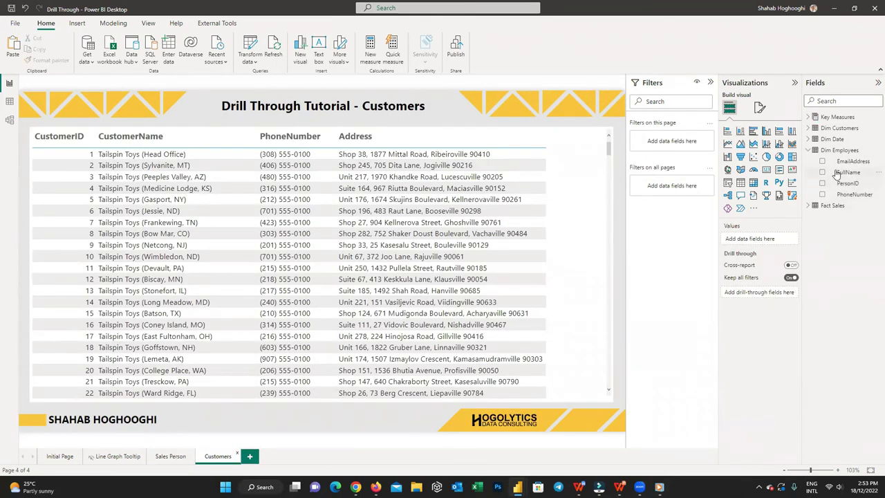
left_click_drag(832, 174, 752, 297)
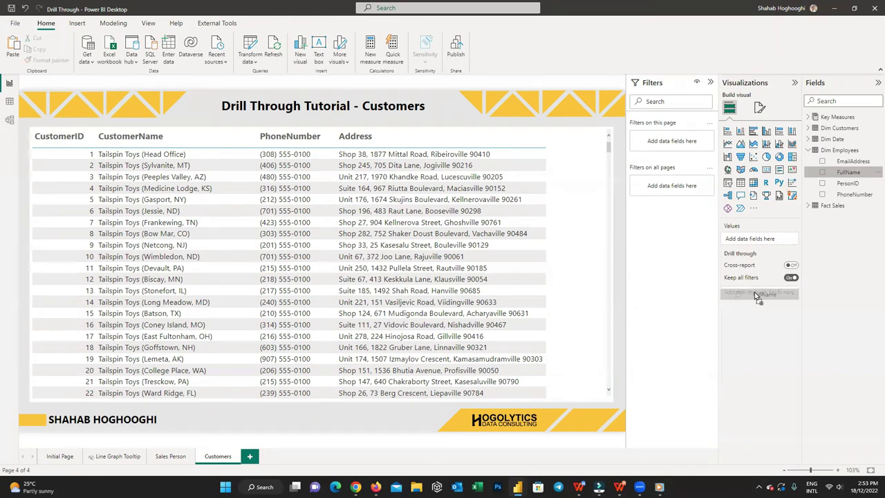
Move the Customers page's back button onto the table's header row after the Address column and label it Back
left_click_drag(28, 99, 546, 136)
left_click(734, 185)
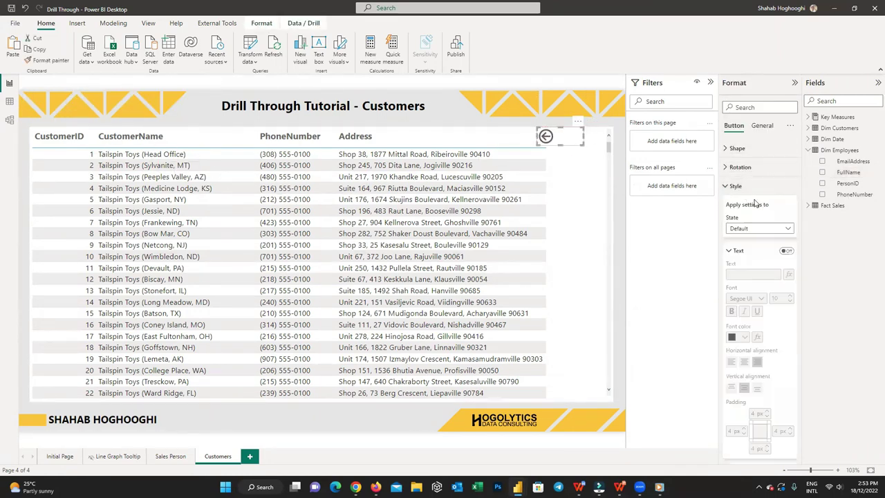
left_click(765, 275)
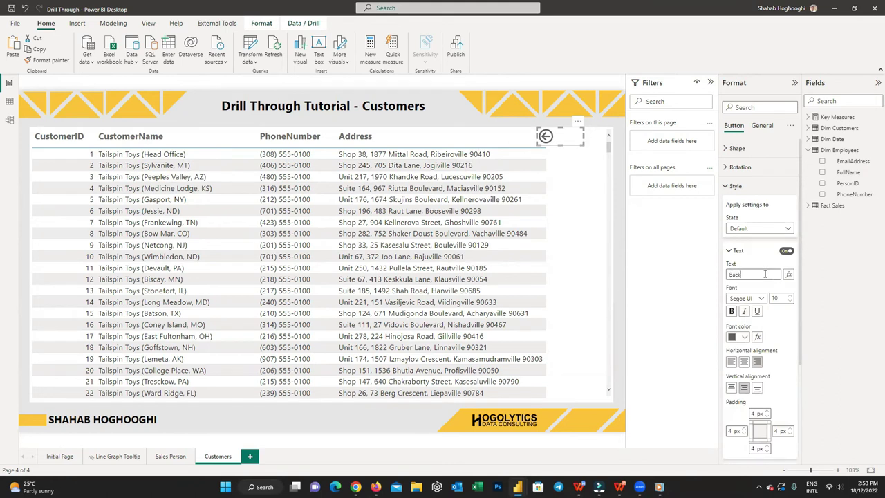
type("Back")
Format the Customers page's Back button text as Segoe UI Bold, size 18, and adjust the button's position and width
left_click(757, 297)
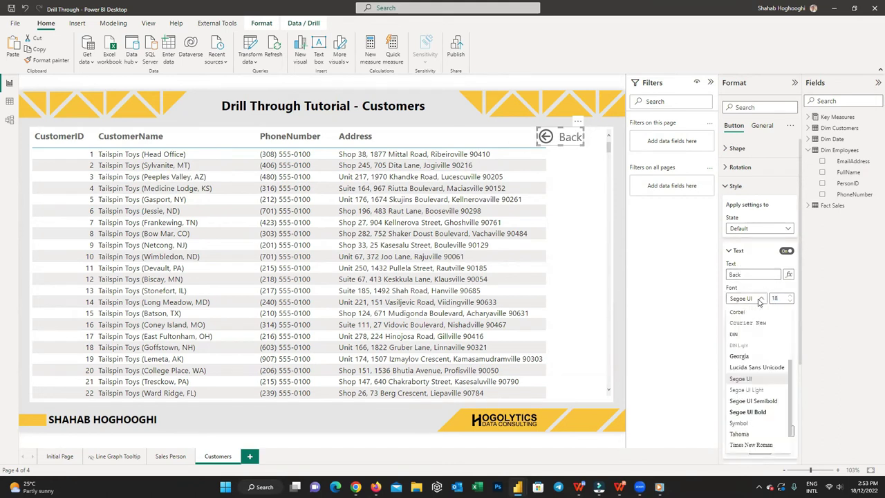
left_click(750, 413)
left_click_drag(572, 136, 581, 133)
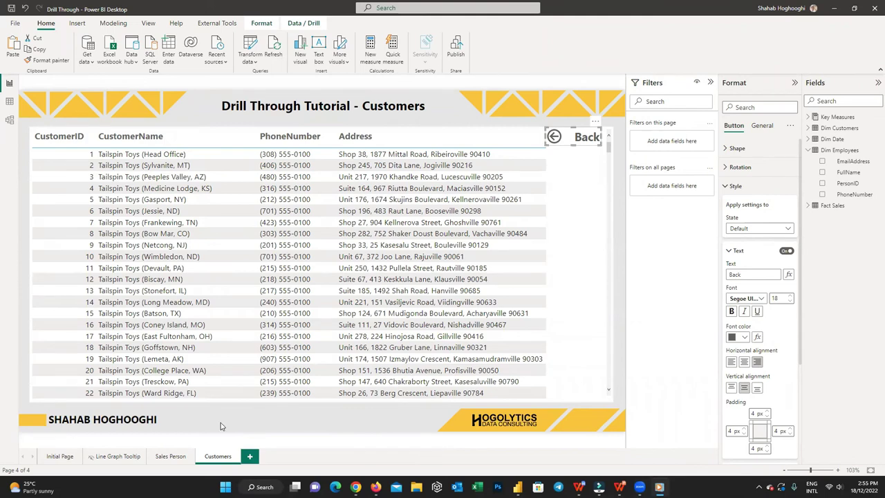
Test the drill-through from the Initial Page's April 2015 data point in the Sales Amount line chart to the Sales Person page
left_click(58, 456)
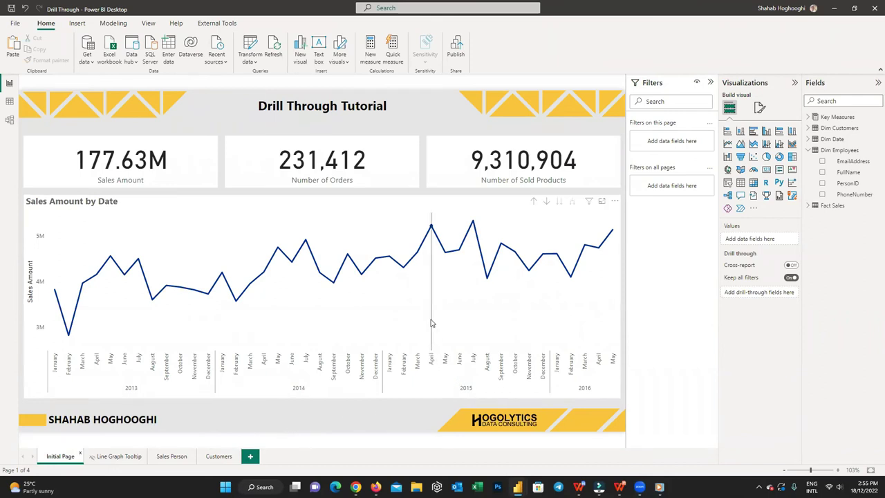
right_click(431, 228)
mouse_move(453, 276)
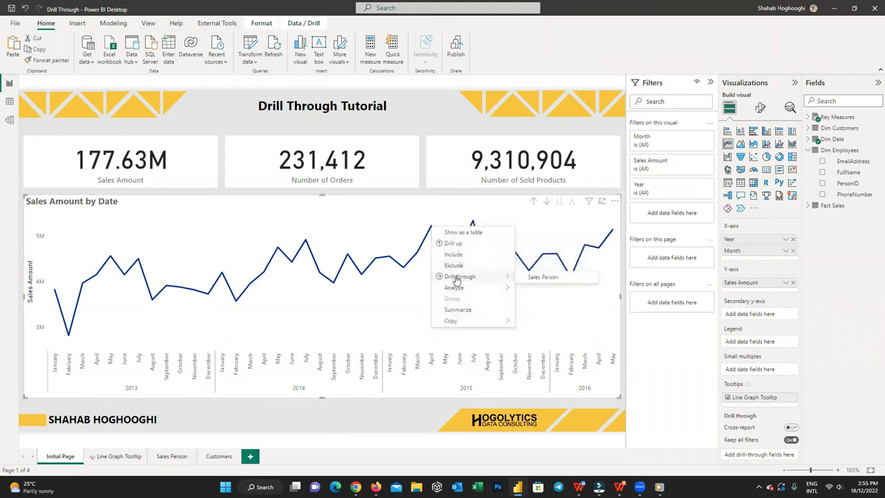
left_click(543, 277)
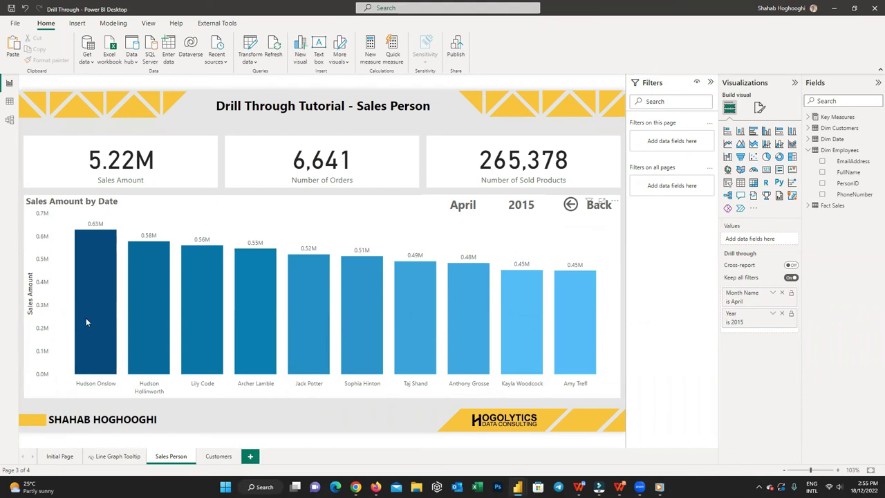
Drill through from the tallest employee column in the April 2015 sales chart to the Customers page
right_click(96, 277)
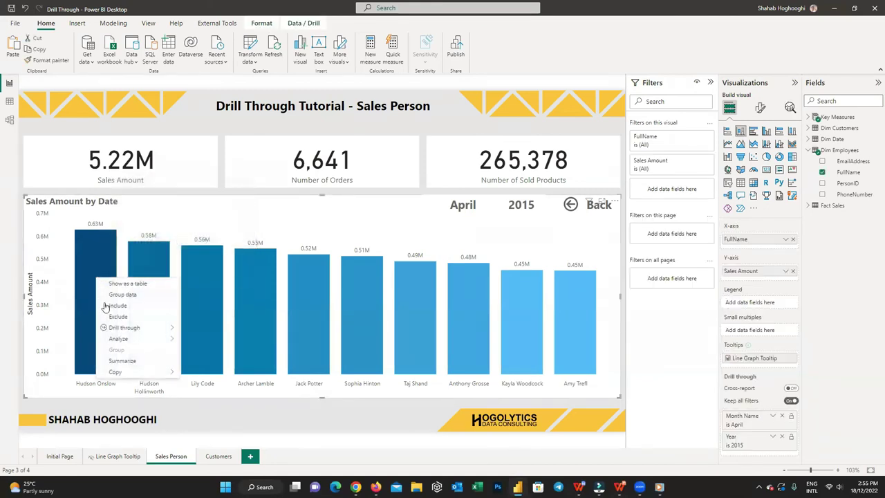
mouse_move(121, 330)
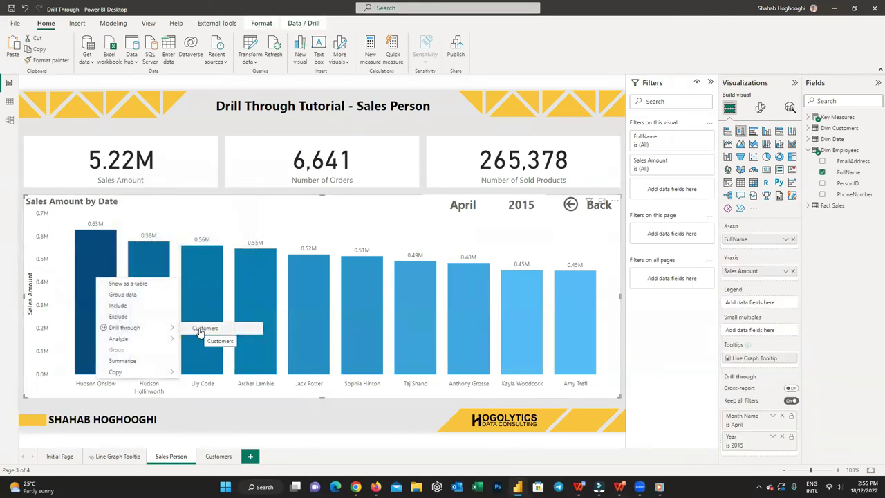
left_click(235, 330)
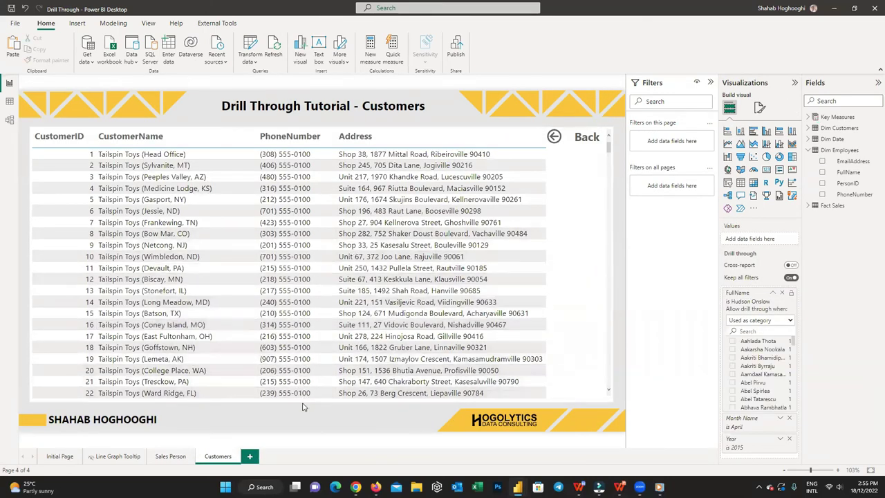
Return to the Initial Page and drill through from the line chart's February 2016 data point to the Sales Person page
left_click(59, 456)
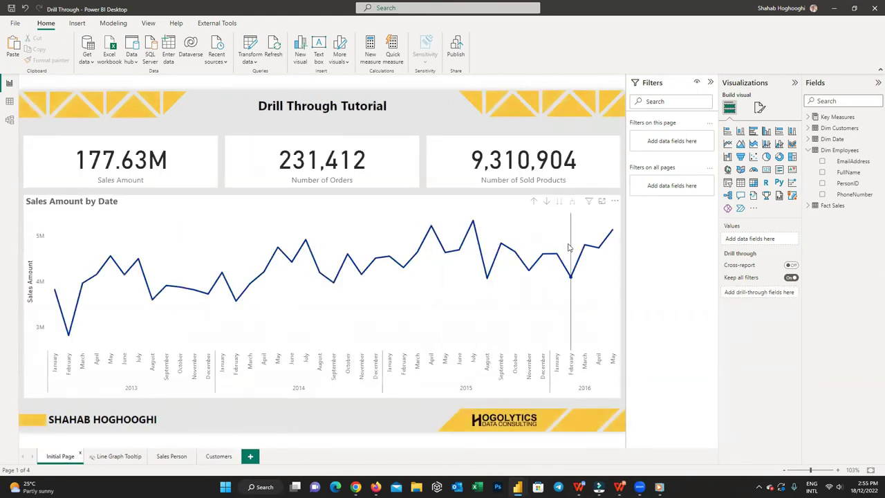
right_click(570, 280)
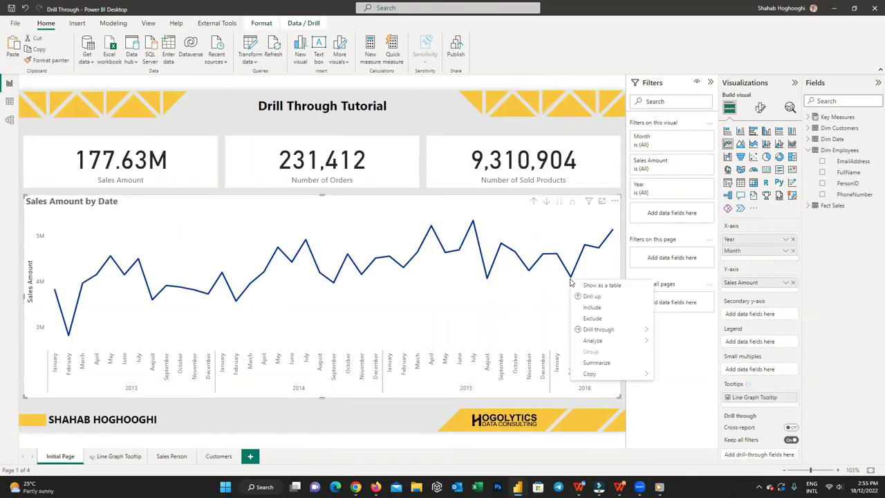
mouse_move(600, 330)
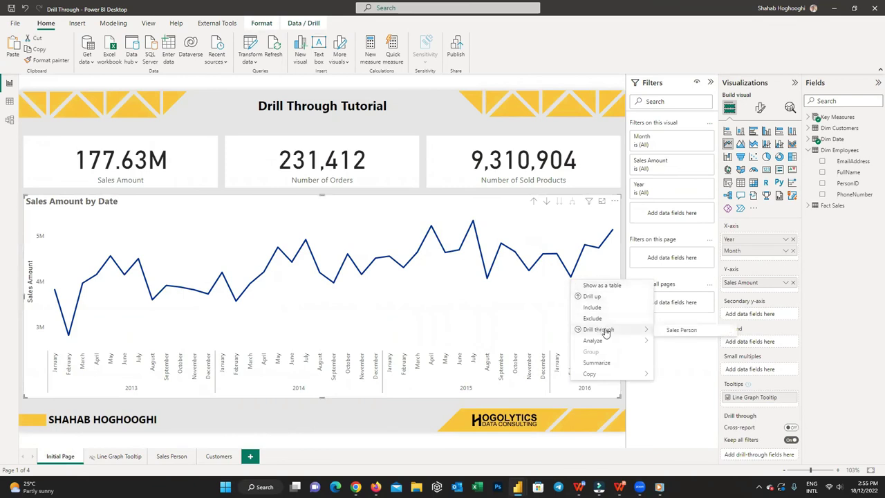
left_click(681, 330)
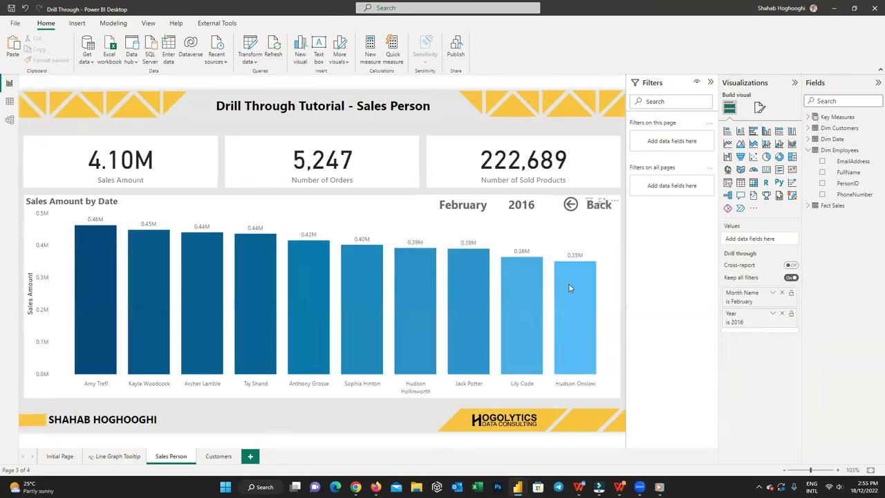
Drill through from the shortest employee column in the February 2016 sales chart to the Customers page
right_click(568, 287)
mouse_move(622, 334)
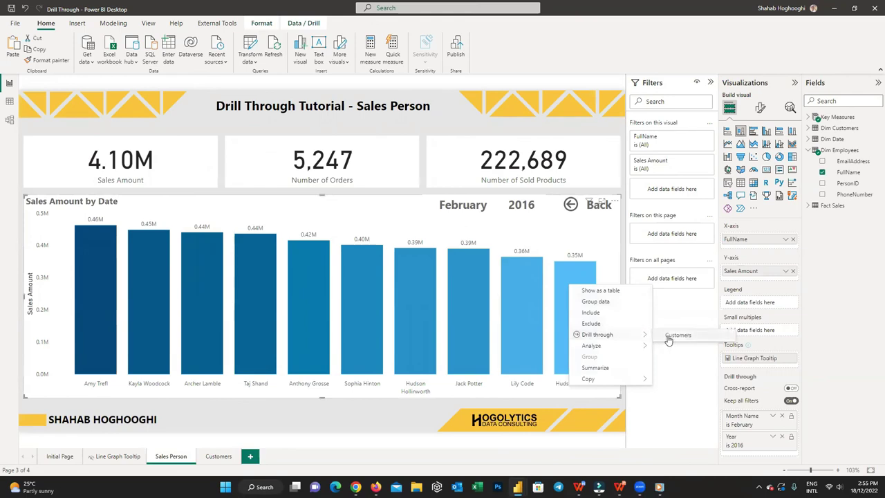
left_click(669, 336)
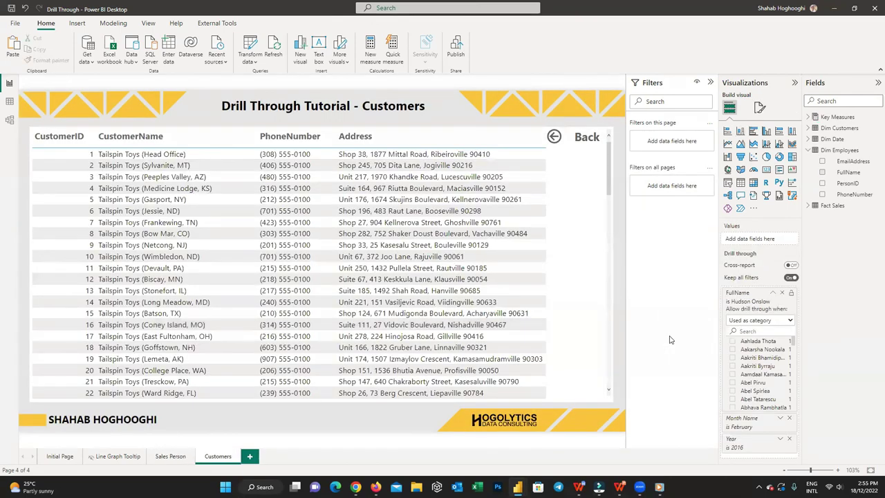